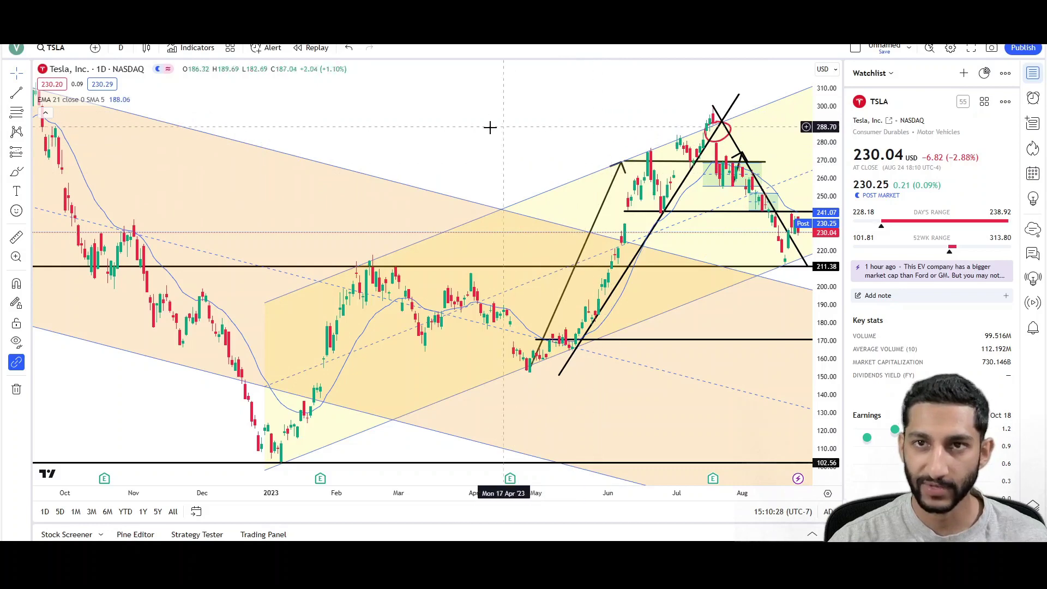
Examine the daily TSLA chart around the rising channel's lower line and the mid-August low
left_click_drag(655, 126, 419, 119)
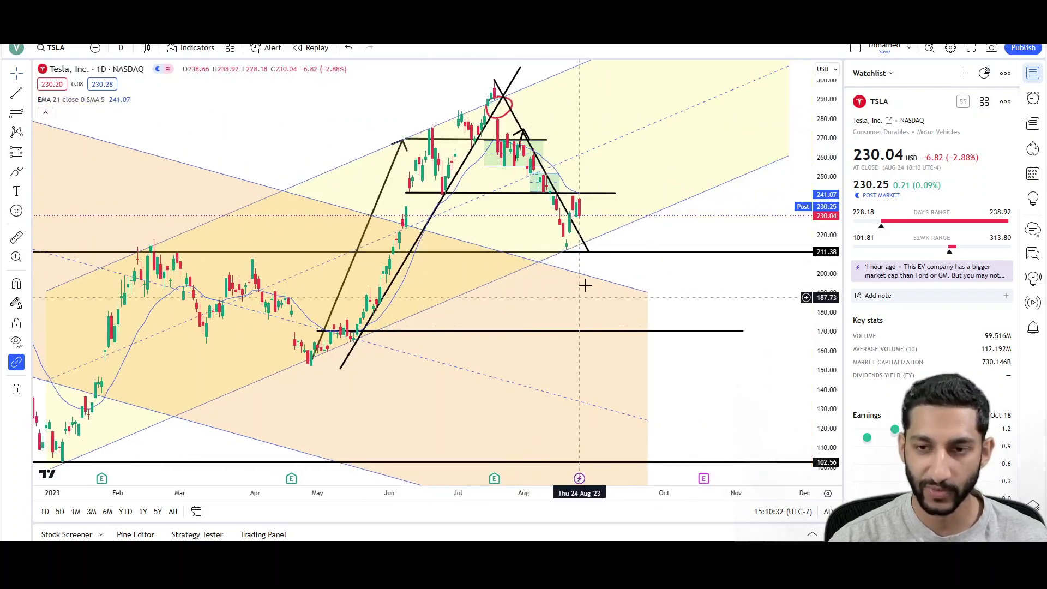
scroll(595, 281, "up", 4)
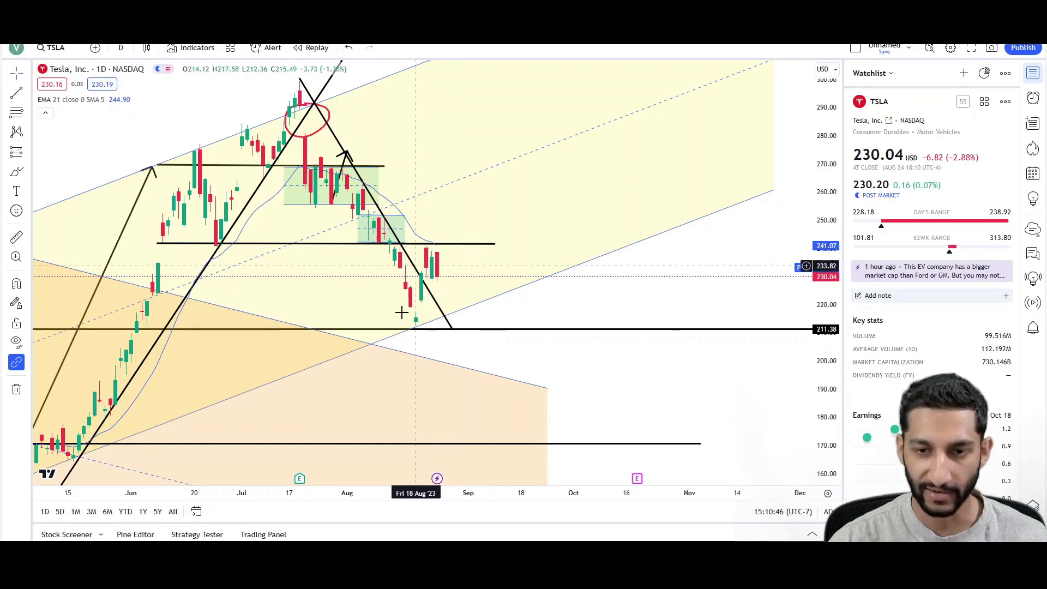
scroll(542, 281, "down", 5)
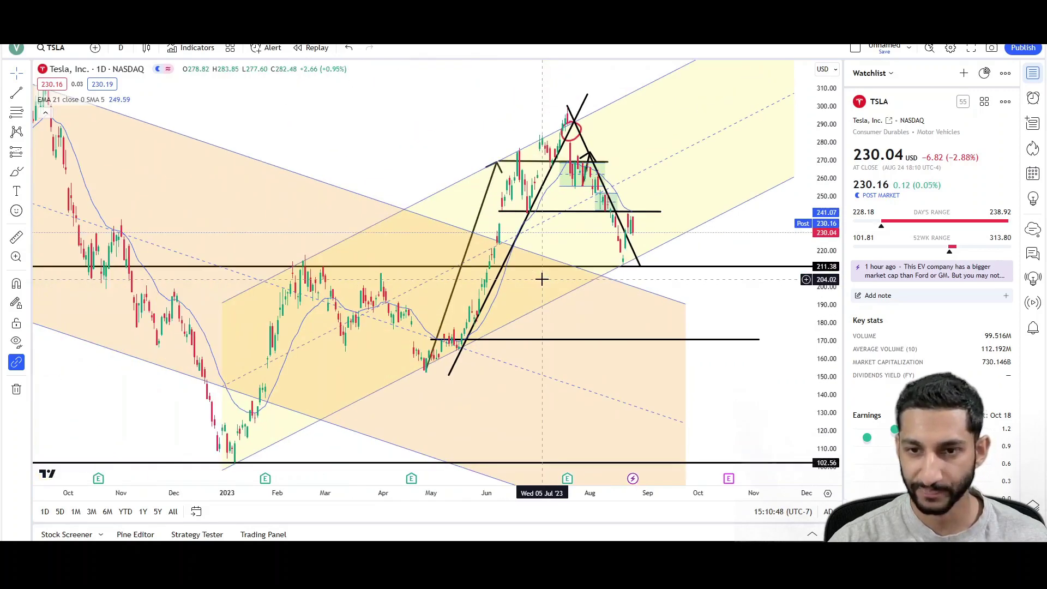
scroll(542, 281, "up", 2)
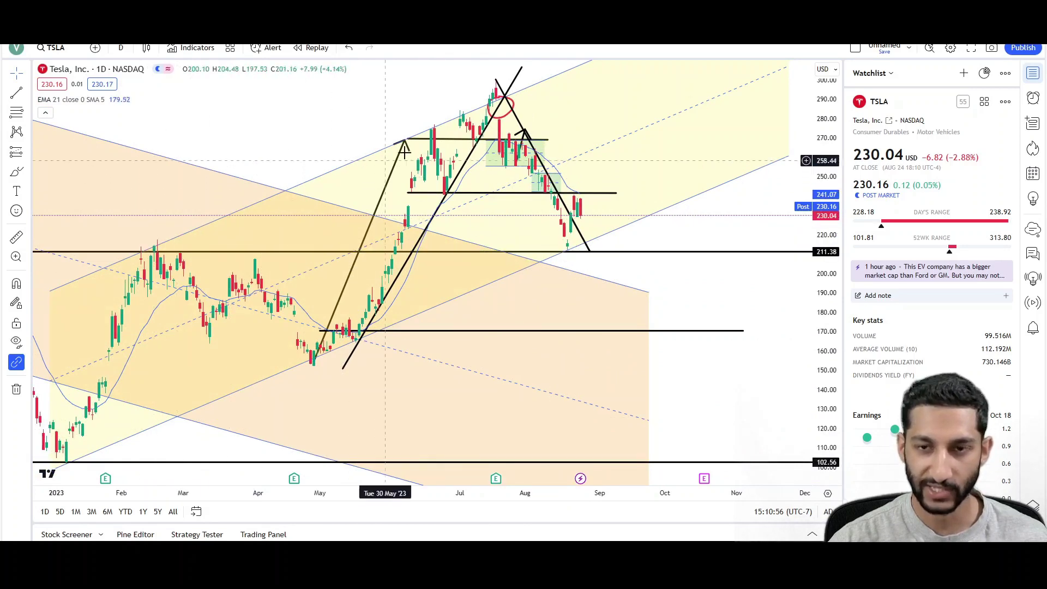
left_click(571, 255)
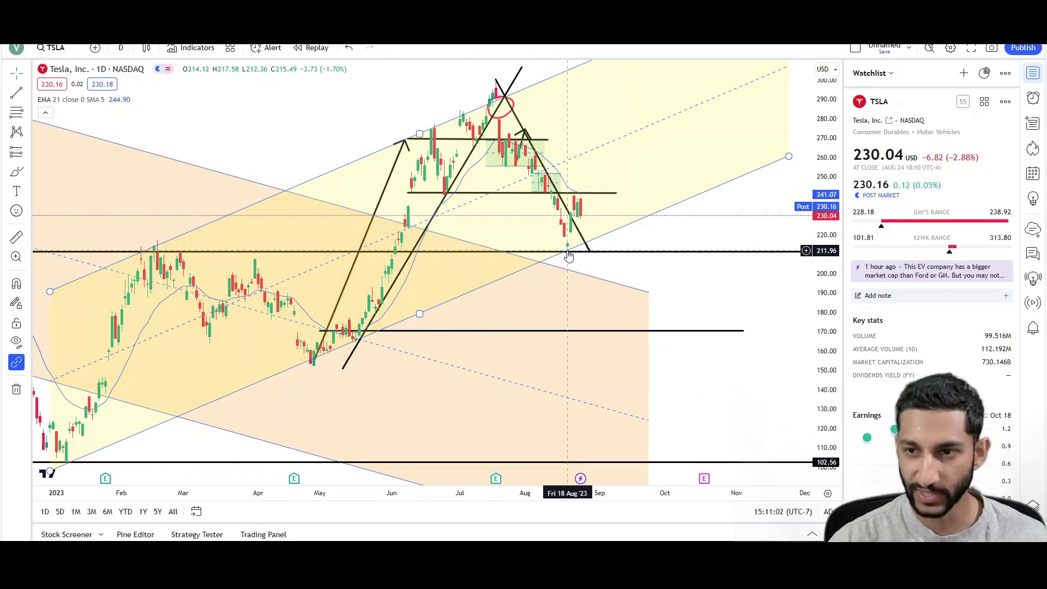
left_click(571, 254)
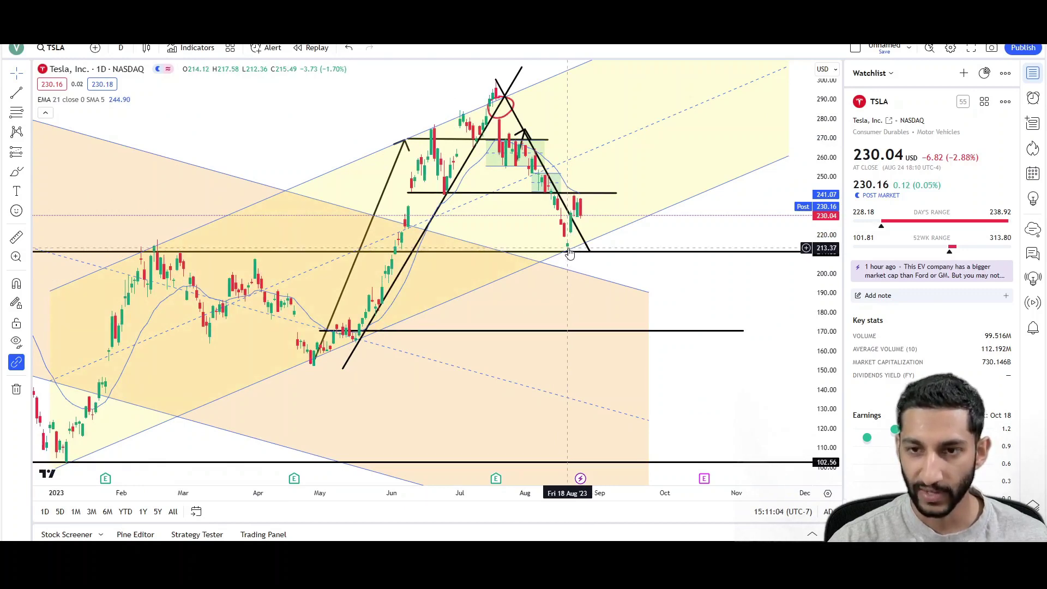
scroll(559, 264, "up", 5)
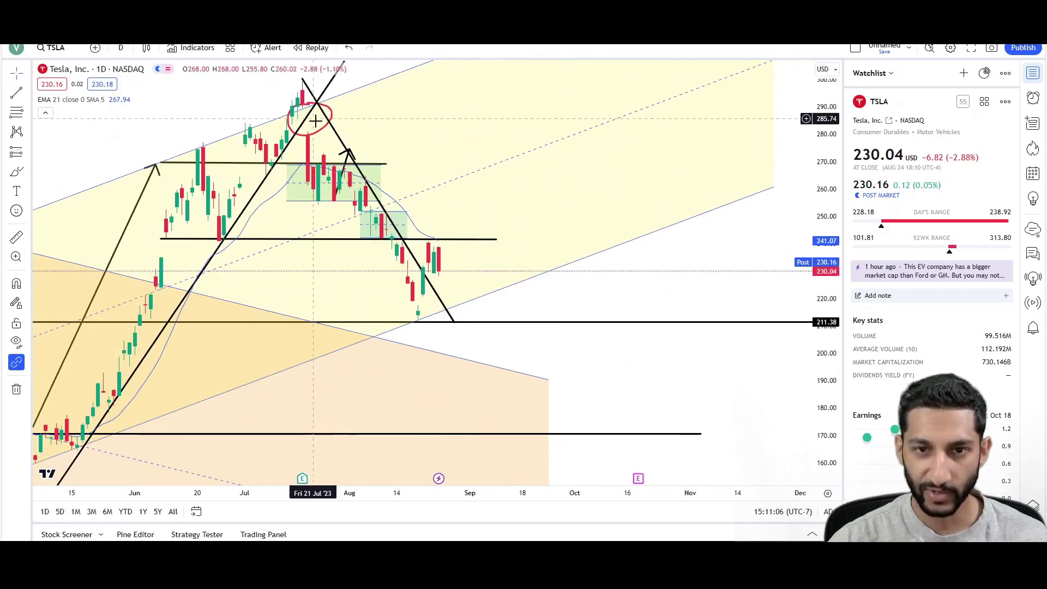
Stretch the lower end of the descending trendline from the July peak to about 209.17
mouse_move(454, 322)
left_mouse_down()
mouse_move(476, 305)
mouse_move(449, 323)
left_mouse_up()
left_click_drag(526, 297, 639, 297)
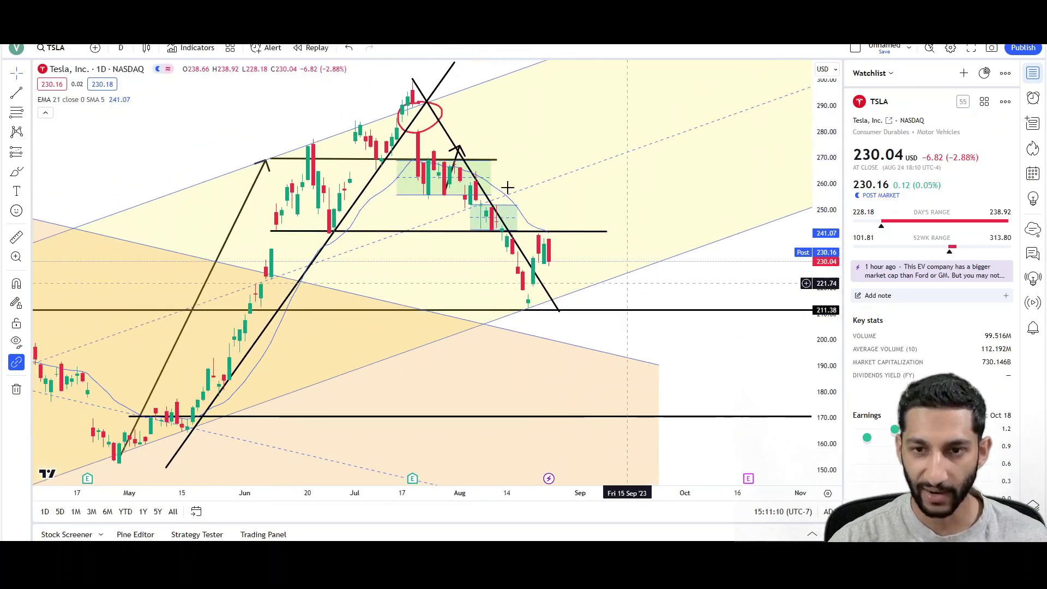
left_click(549, 301)
key("Escape")
left_click_drag(674, 285, 620, 293)
mouse_move(504, 312)
left_mouse_down()
mouse_move(526, 303)
mouse_move(504, 316)
left_mouse_up()
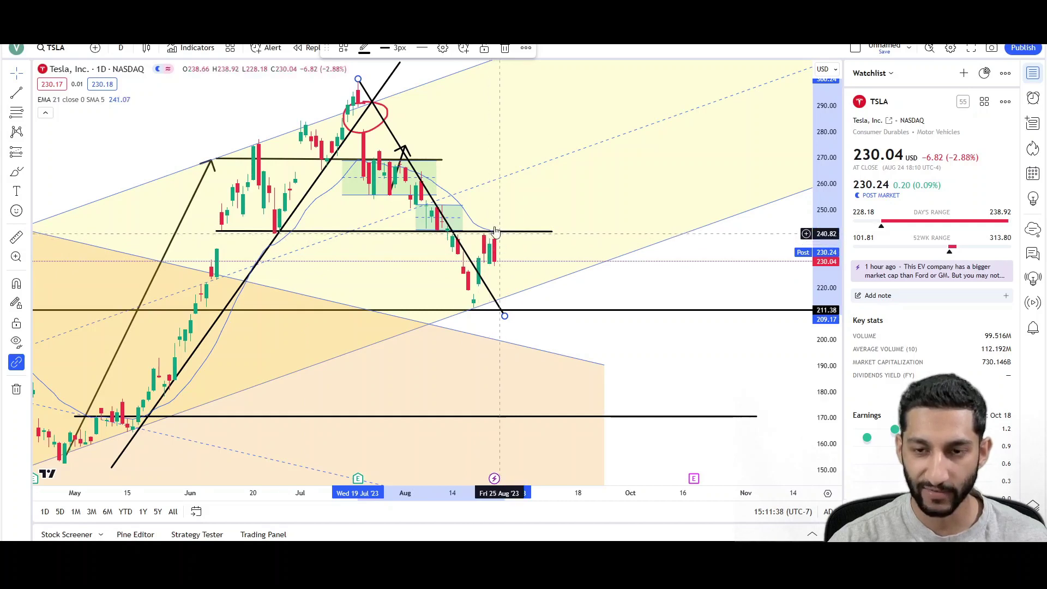
Brush a red arrow pointing down at the 241.07 resistance area above the latest candles and delete it
left_click(304, 232)
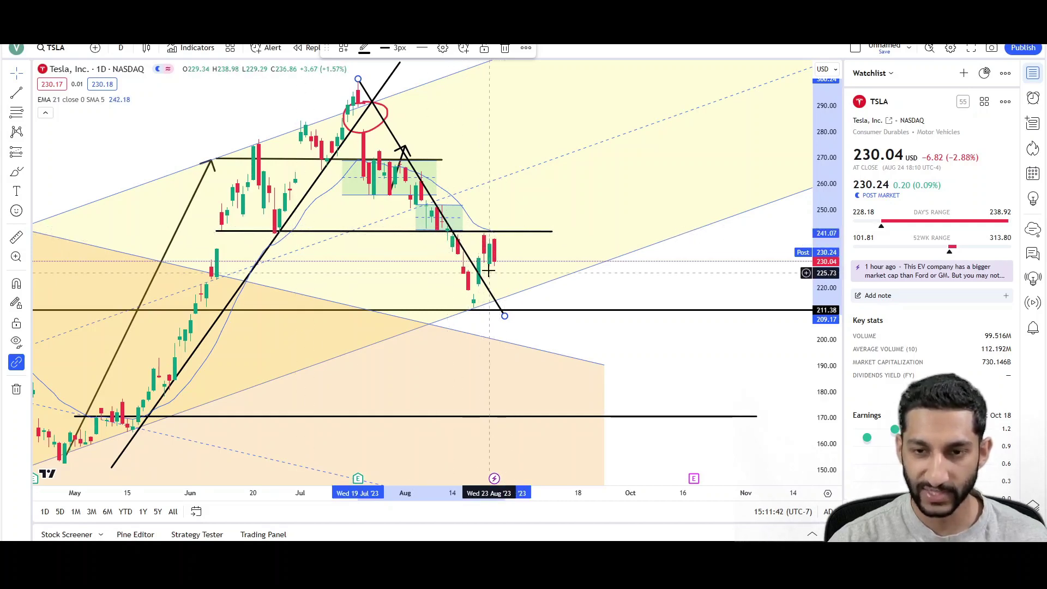
left_click(16, 172)
left_click_drag(494, 224, 535, 153)
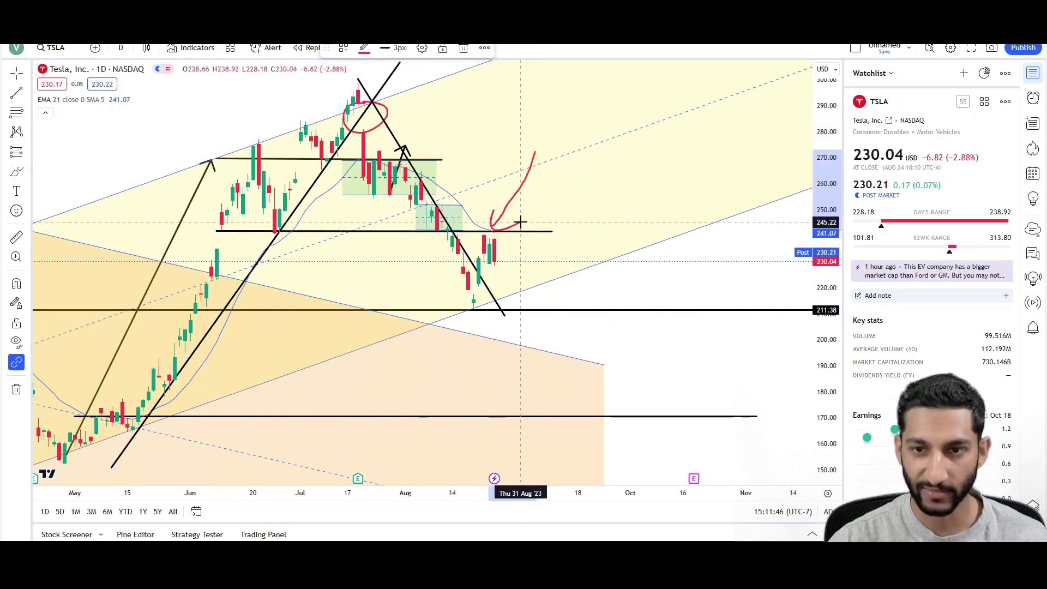
left_click(464, 49)
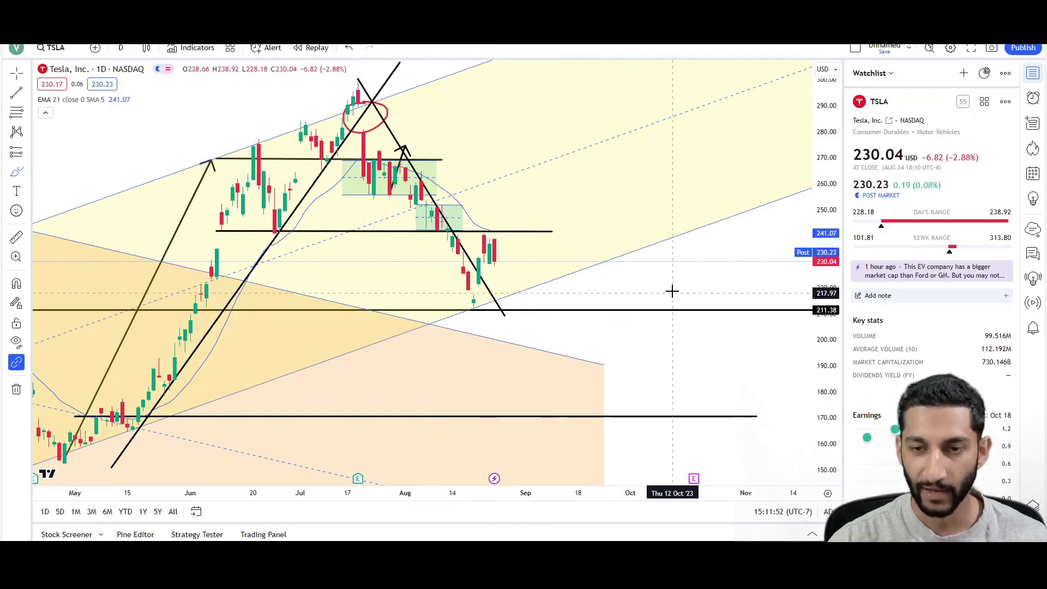
Draw an arrow from the July 19 peak at about 299.29 to the August 18 low at about 211.53
scroll(668, 293, "down", 2)
scroll(704, 302, "up", 2)
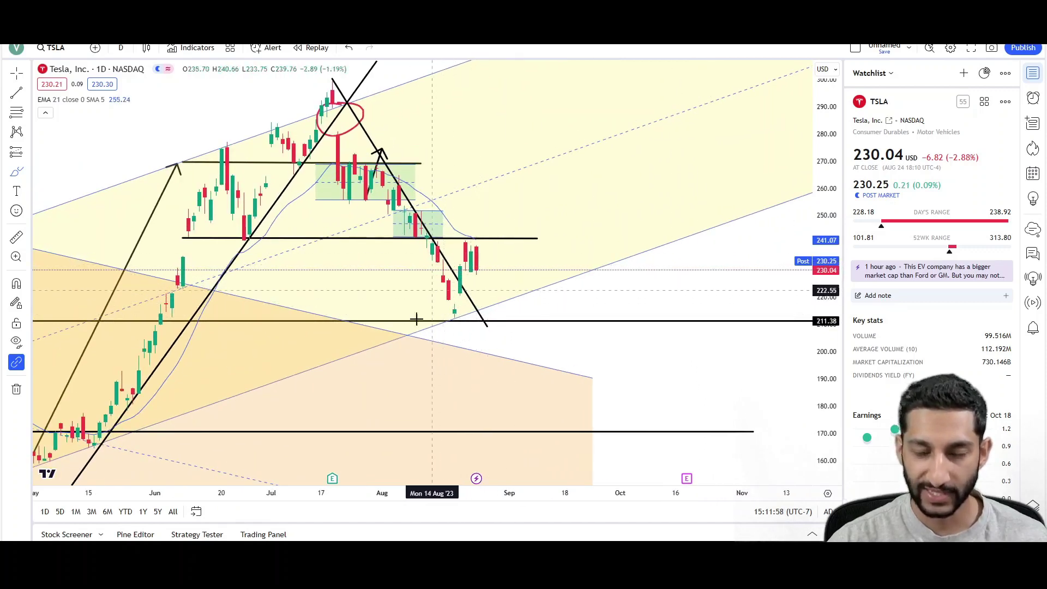
left_click(28, 170)
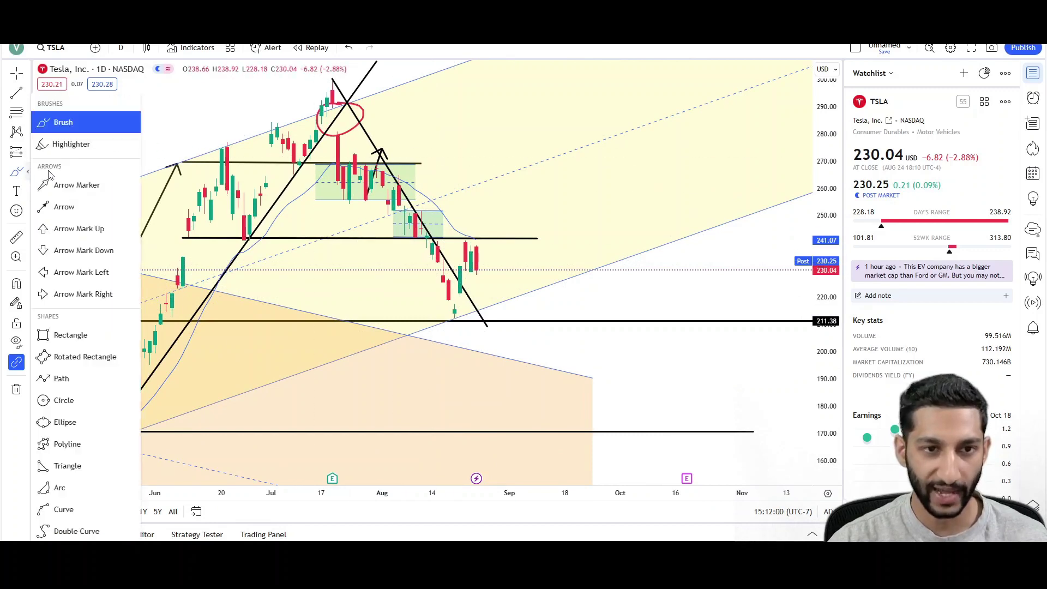
left_click(70, 205)
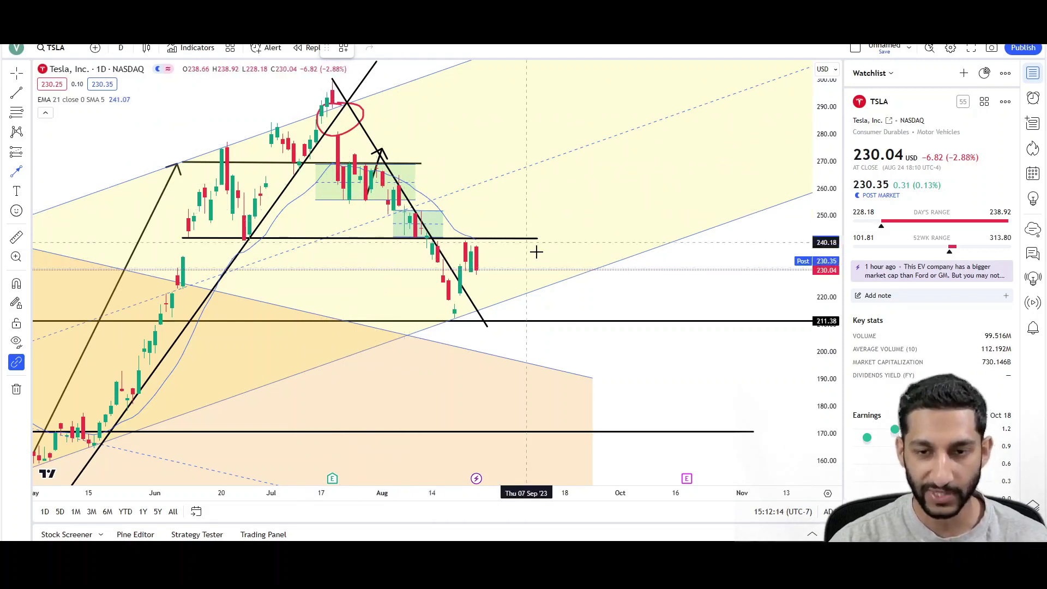
left_click(331, 81)
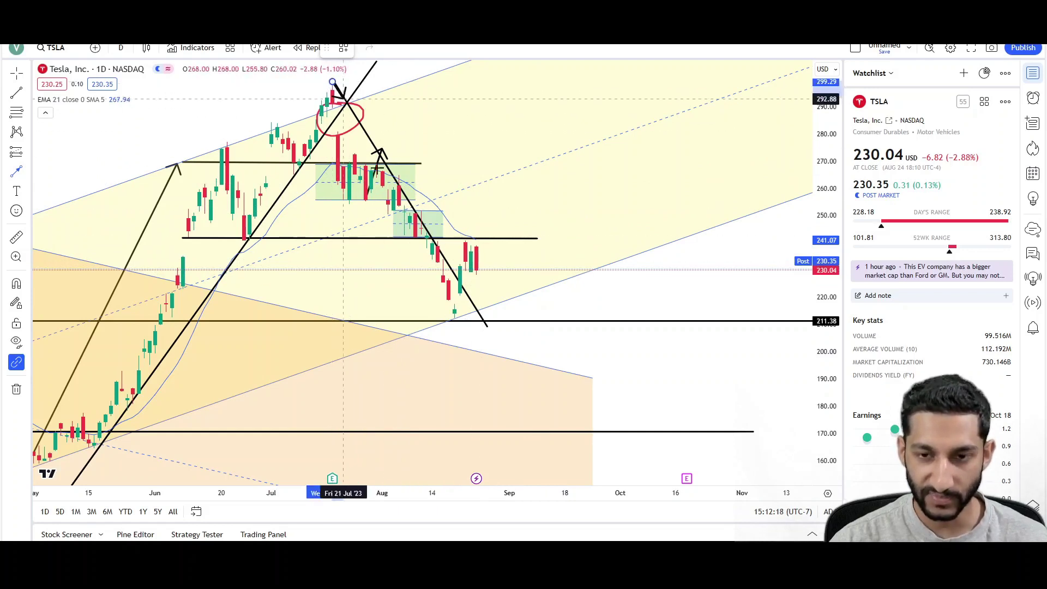
left_click(454, 320)
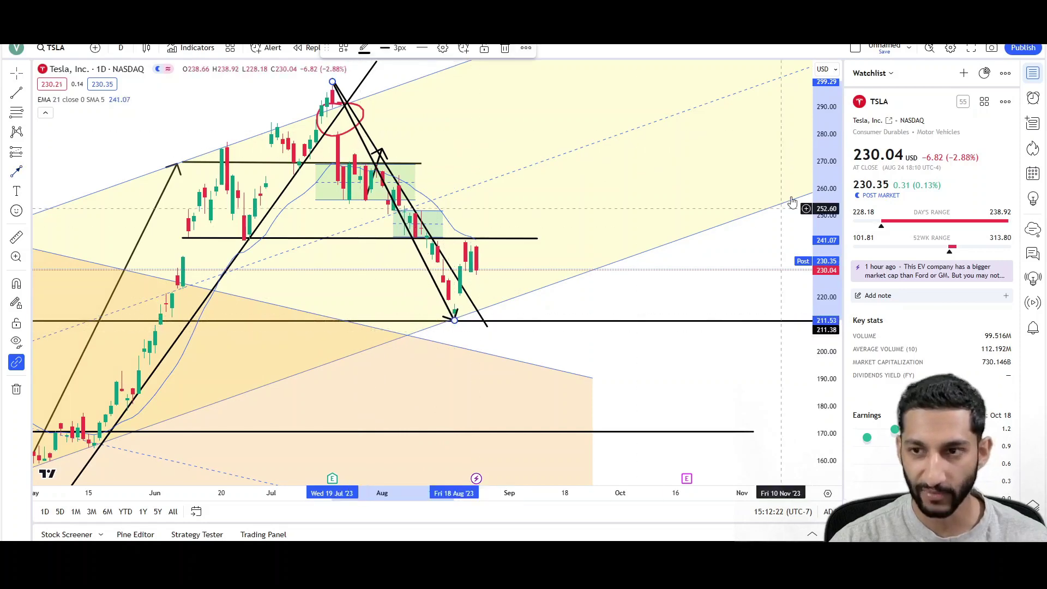
Move the downward arrow to start in early September near 250 and point to just below the 170 support line
left_click_drag(833, 170, 826, 278)
left_click_drag(667, 346, 605, 272)
scroll(610, 269, "down", 4)
left_click_drag(708, 268, 601, 290)
left_click_drag(819, 150, 753, 222)
mouse_move(380, 202)
left_mouse_down()
mouse_move(480, 273)
mouse_move(466, 287)
mouse_move(514, 263)
mouse_move(524, 311)
mouse_move(531, 286)
mouse_move(452, 281)
mouse_move(491, 283)
mouse_move(365, 202)
mouse_move(504, 225)
mouse_move(505, 283)
mouse_move(494, 285)
mouse_move(507, 278)
left_mouse_up()
left_click(507, 212)
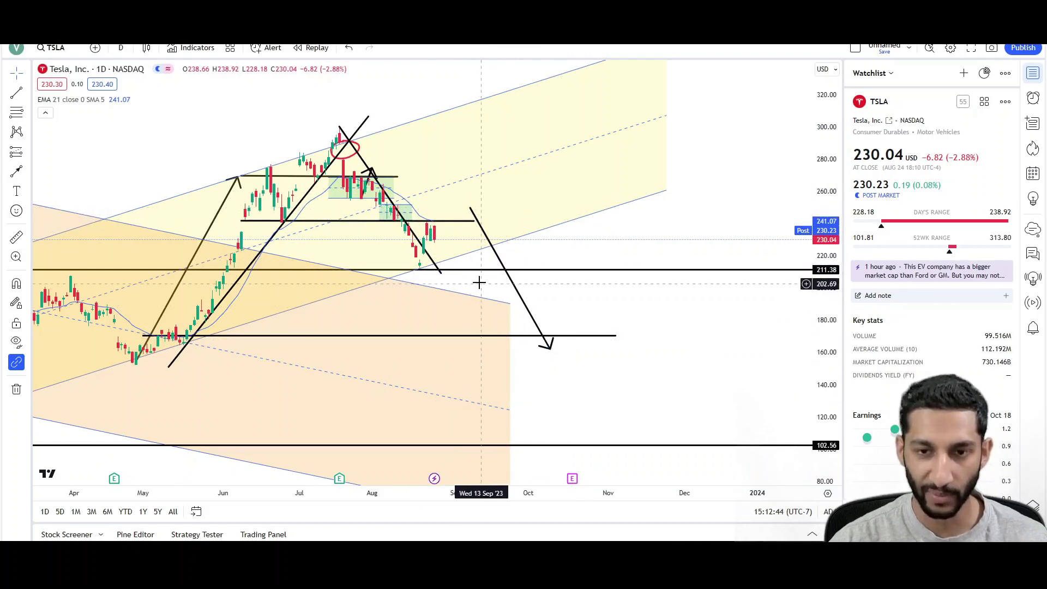
Brush a projected price path from the August low up to the arrow's start and down along it, and delete it
left_click(27, 172)
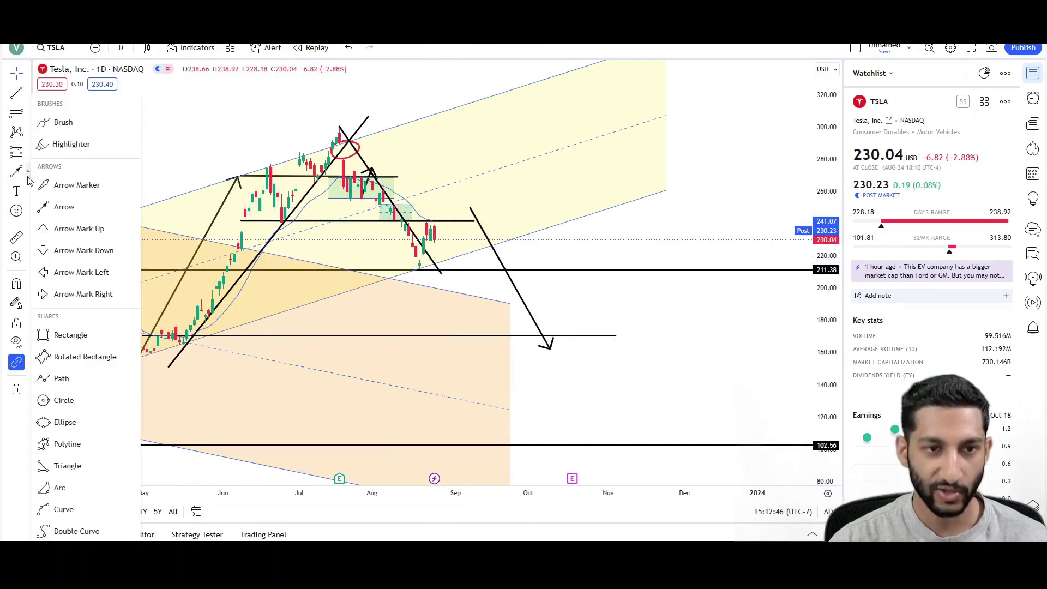
left_click(62, 122)
mouse_move(422, 265)
left_mouse_down()
mouse_move(431, 222)
mouse_move(446, 248)
mouse_move(471, 204)
mouse_move(535, 349)
mouse_move(542, 315)
left_mouse_up()
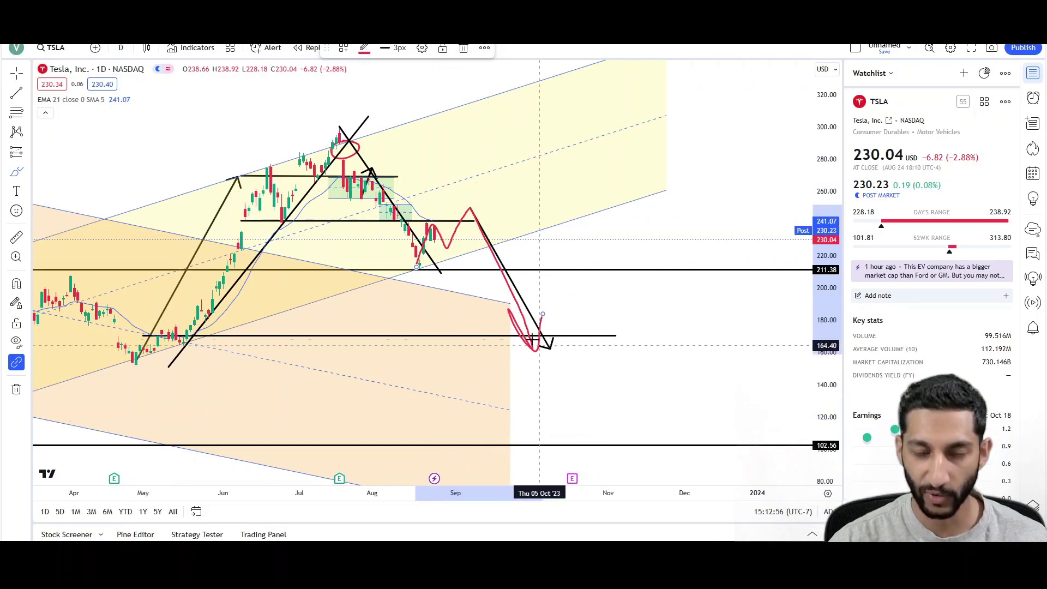
left_click(464, 48)
Circle the May price base and the mid-August low in red with the Brush
scroll(311, 319, "down", 1)
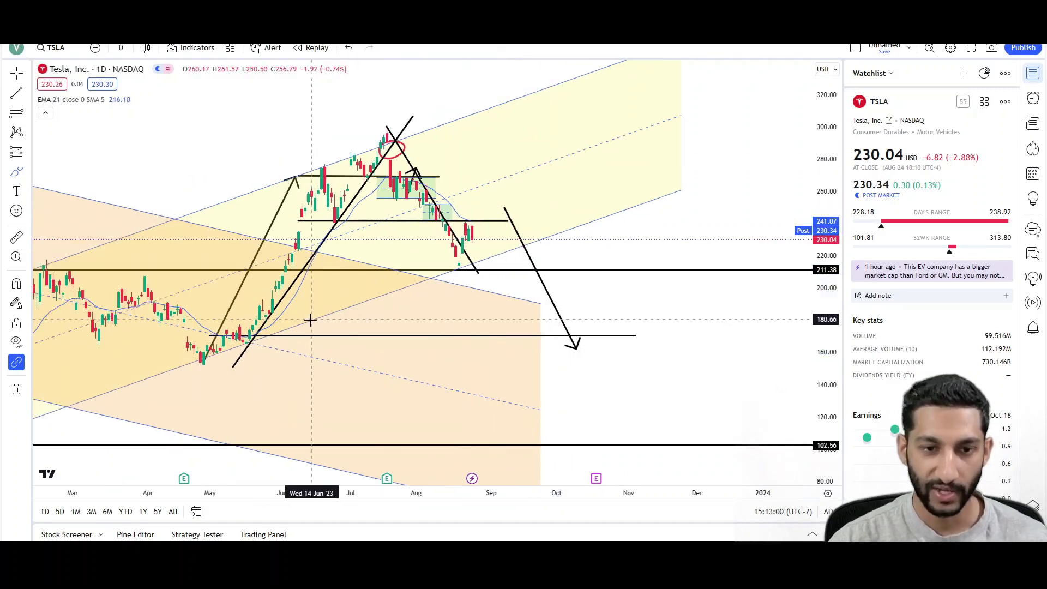
key("ctrl+z")
scroll(311, 319, "down", 1)
scroll(295, 344, "down", 1)
left_click_drag(384, 353, 346, 322)
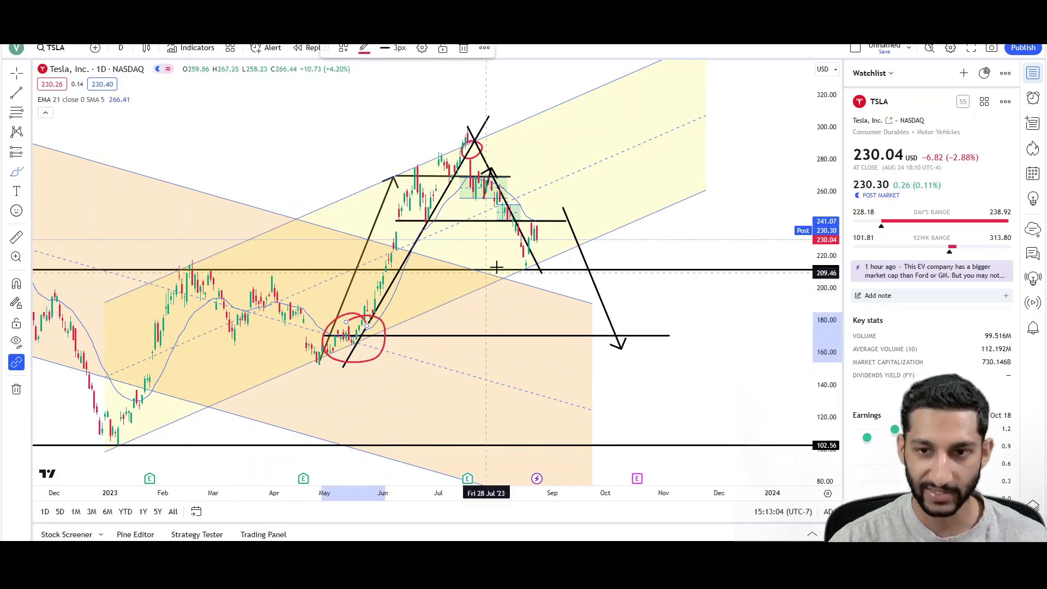
mouse_move(532, 260)
left_mouse_down()
mouse_move(518, 272)
mouse_move(538, 263)
left_mouse_up()
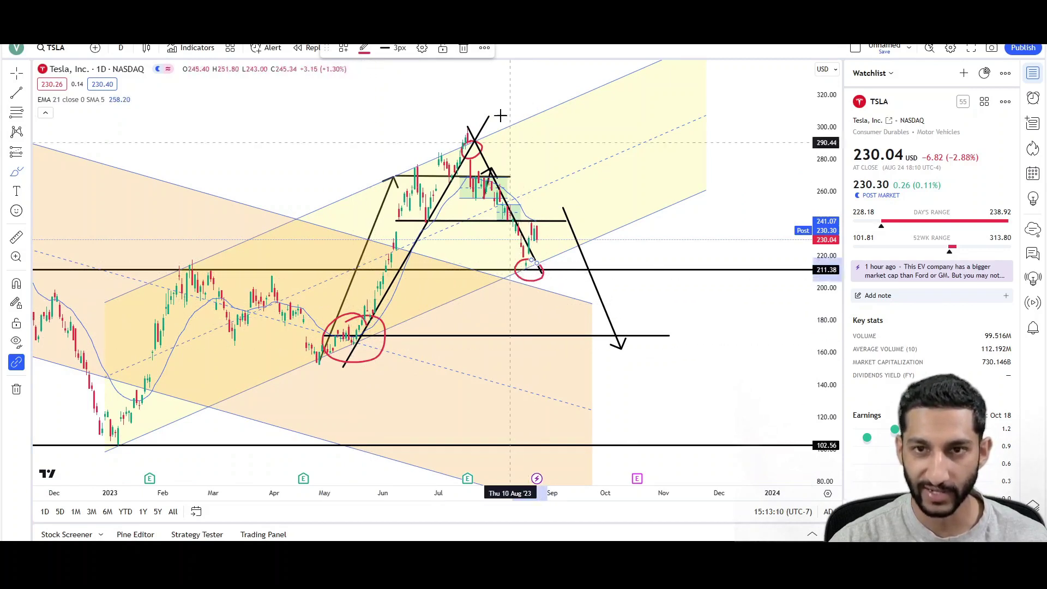
Delete the red circles around the mid-August low and the May price base
key("Delete")
left_click(18, 80)
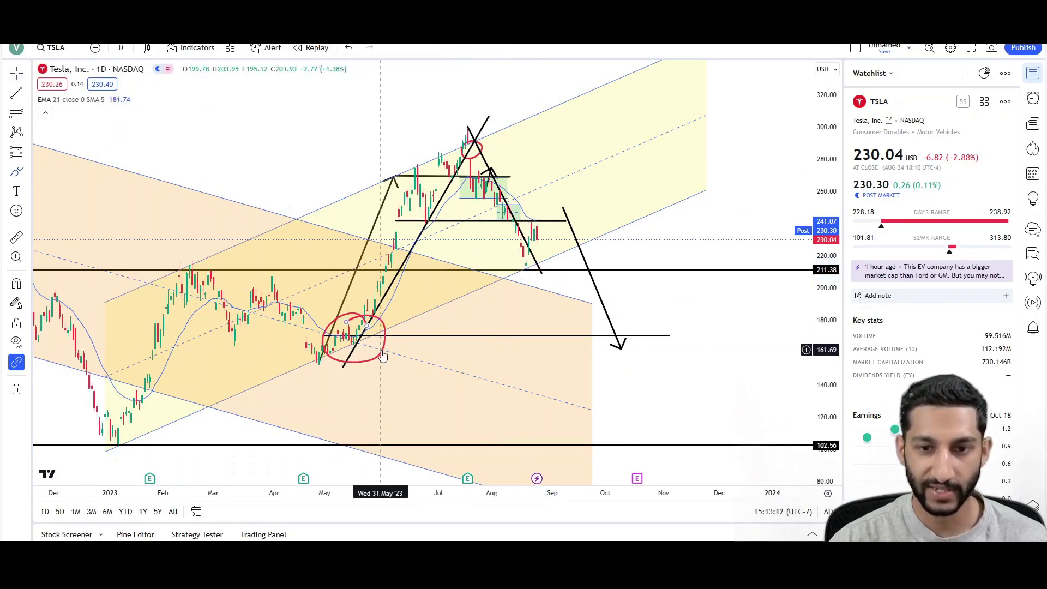
left_click(381, 350)
key("Delete")
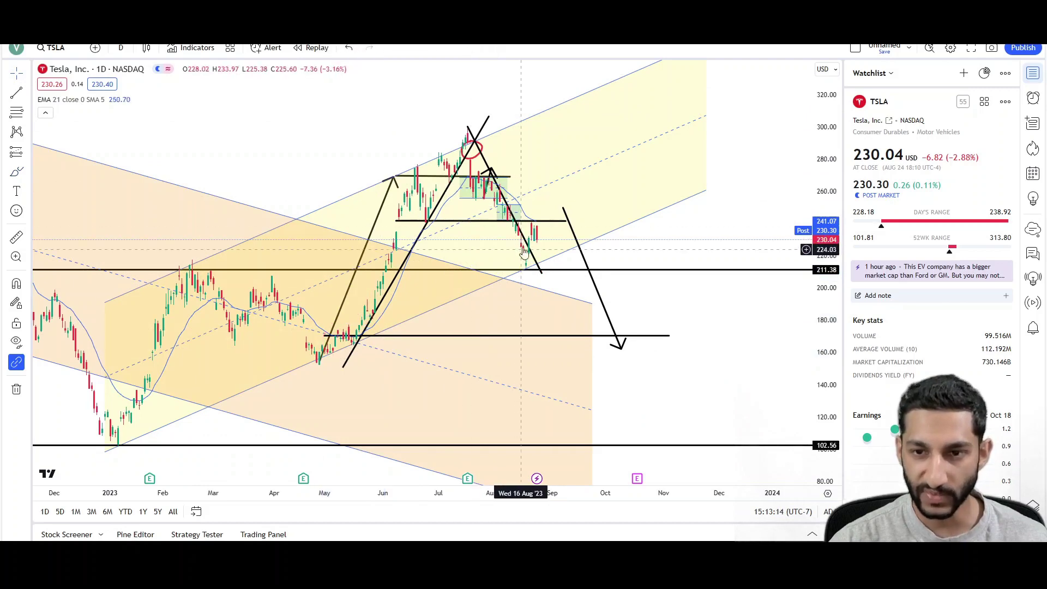
Brush a bullish path from the last candle over the 241.07 line up to about 288, and delete it
scroll(414, 309, "up", 3)
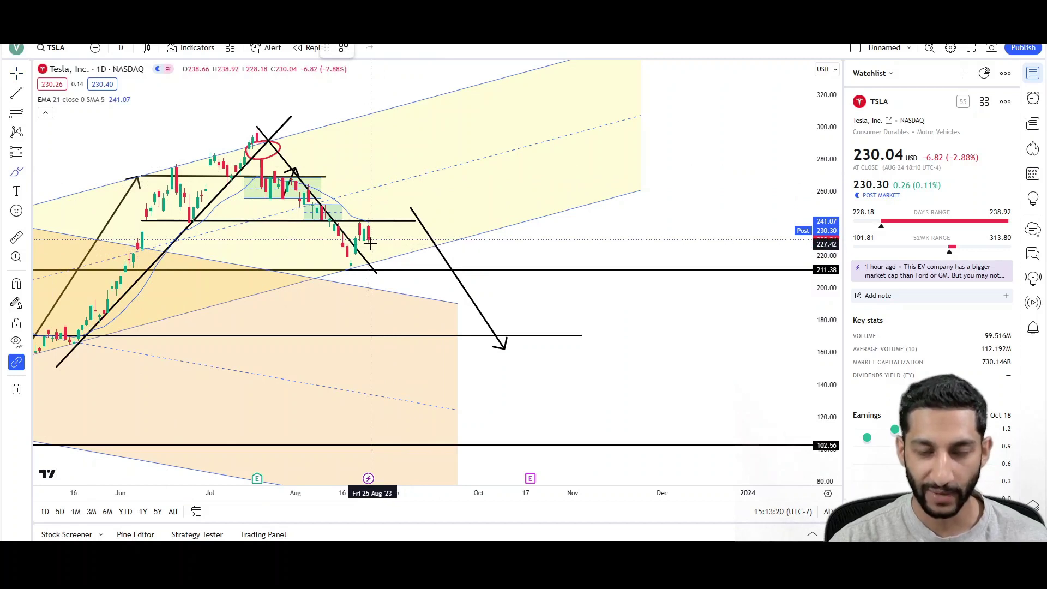
left_click_drag(370, 245, 379, 202)
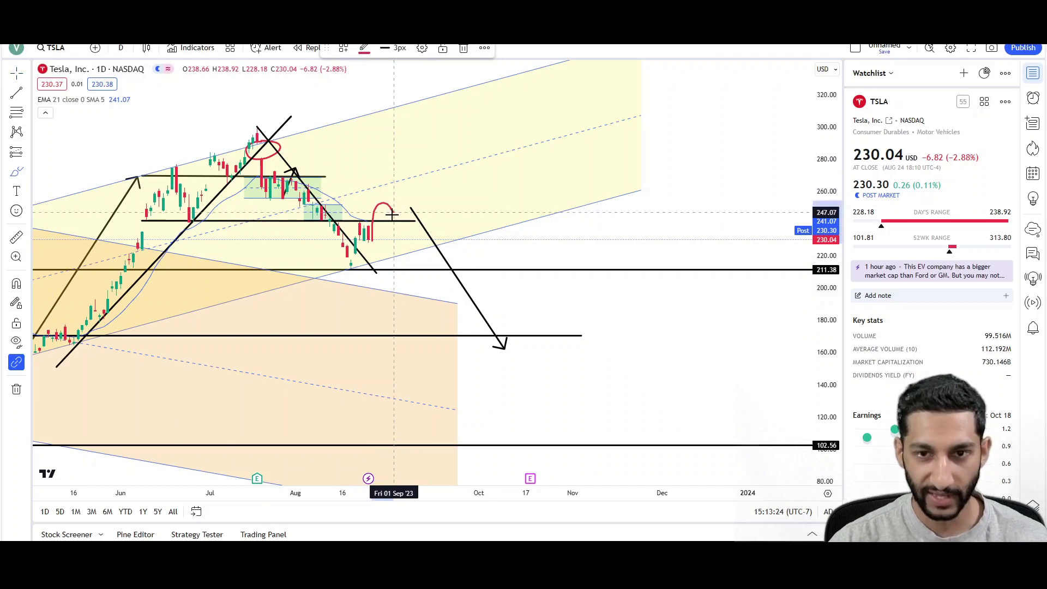
mouse_move(400, 211)
left_mouse_down()
mouse_move(415, 214)
mouse_move(444, 152)
mouse_move(458, 174)
left_mouse_up()
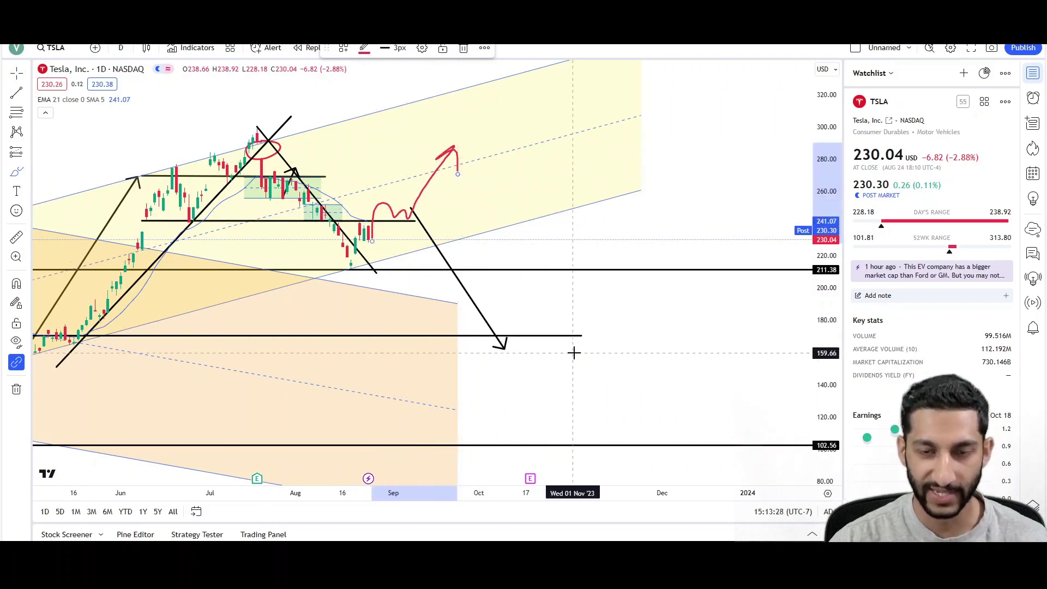
scroll(616, 334, "down", 3)
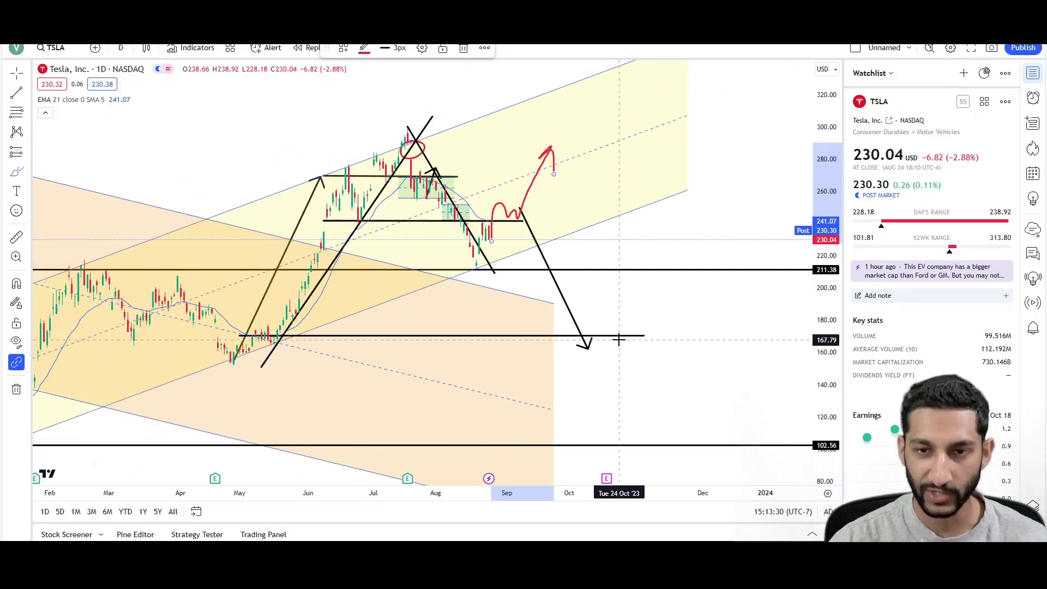
scroll(622, 342, "down", 3)
scroll(600, 342, "up", 4)
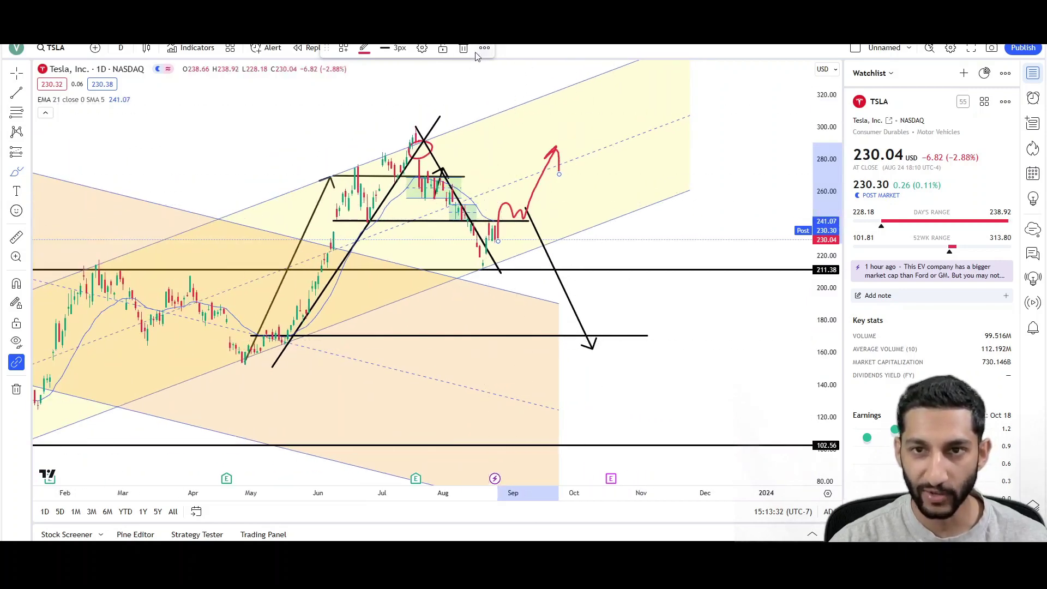
left_click(464, 49)
Try a Fib Retracement from the July high at 299.25 down to 213.19, and cancel it
scroll(378, 148, "up", 2)
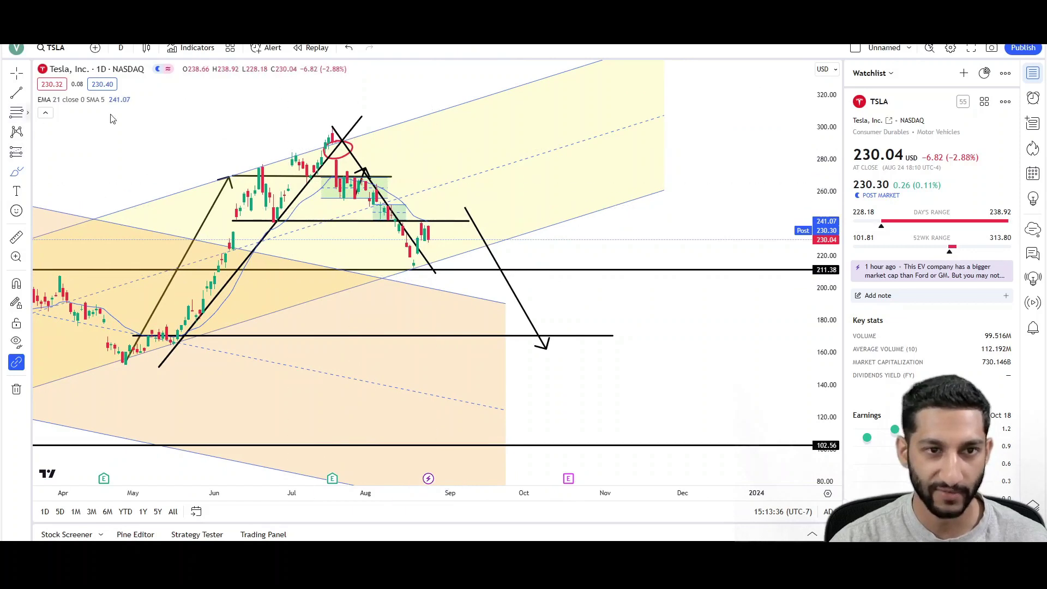
left_click(336, 129)
left_click(576, 267)
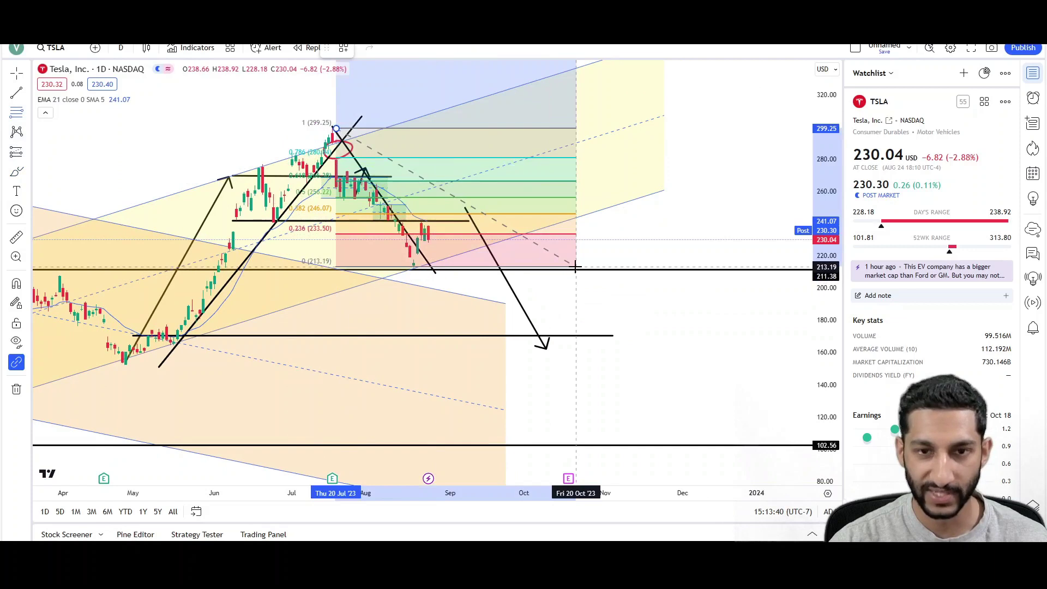
key("Escape")
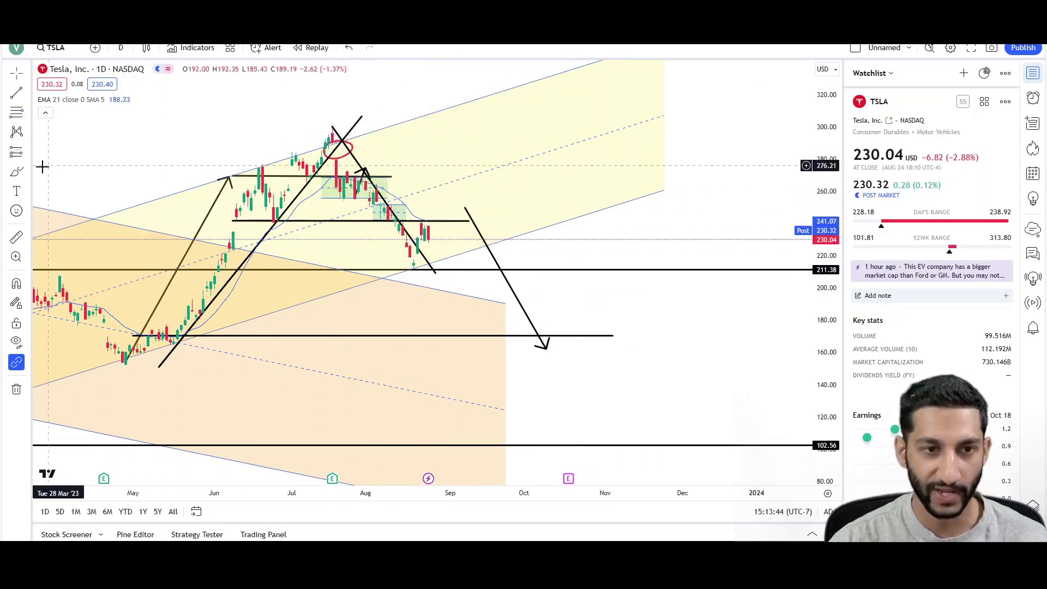
Brush two bearish paths from the August candles, one retesting the 241.07 line before falling and one dropping directly past the lower line, and delete both
left_click(444, 221)
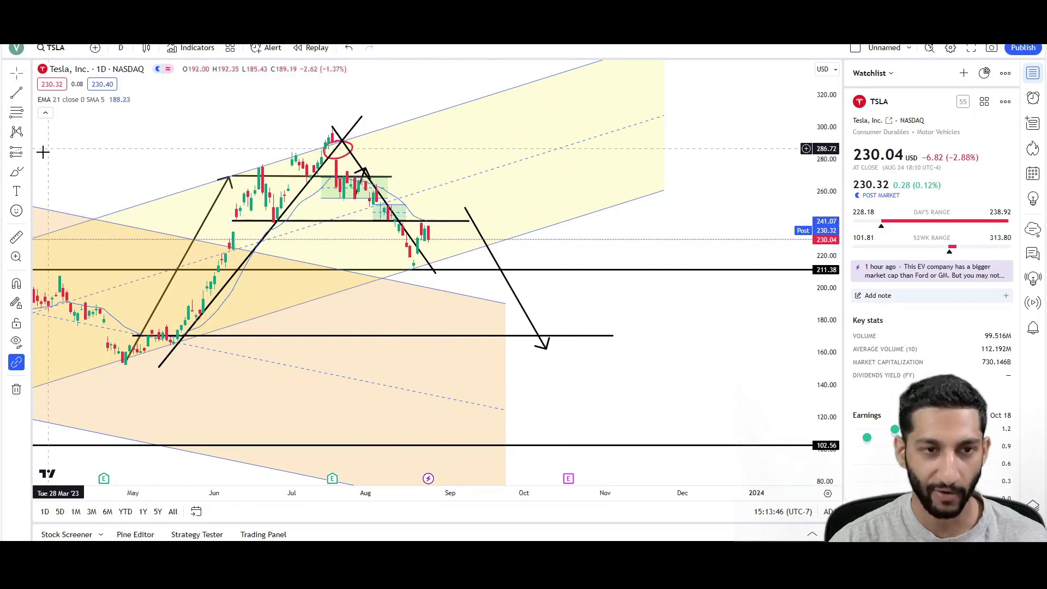
left_click(17, 173)
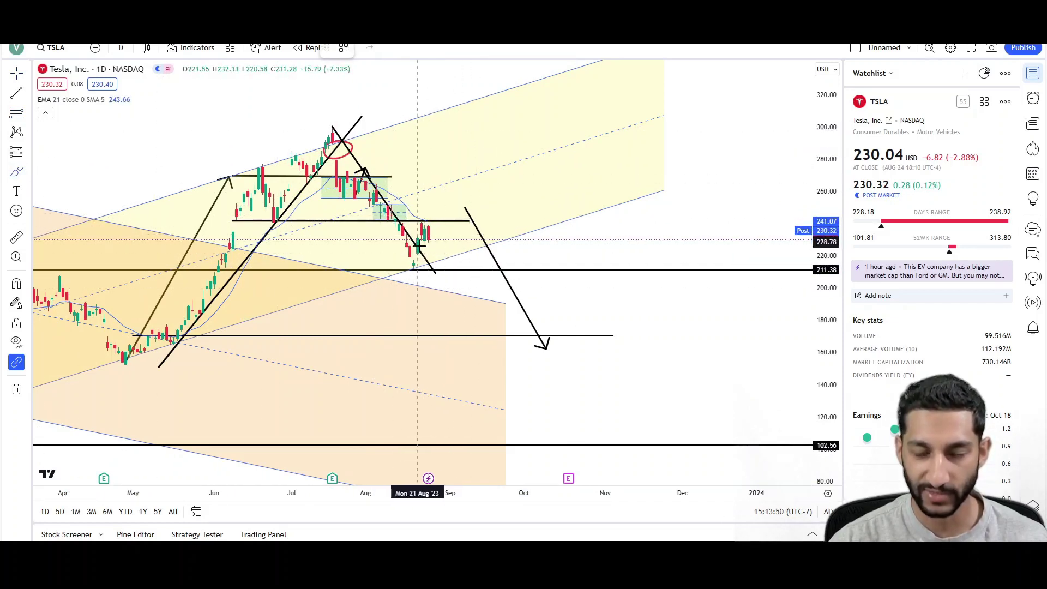
scroll(487, 266, "down", 3)
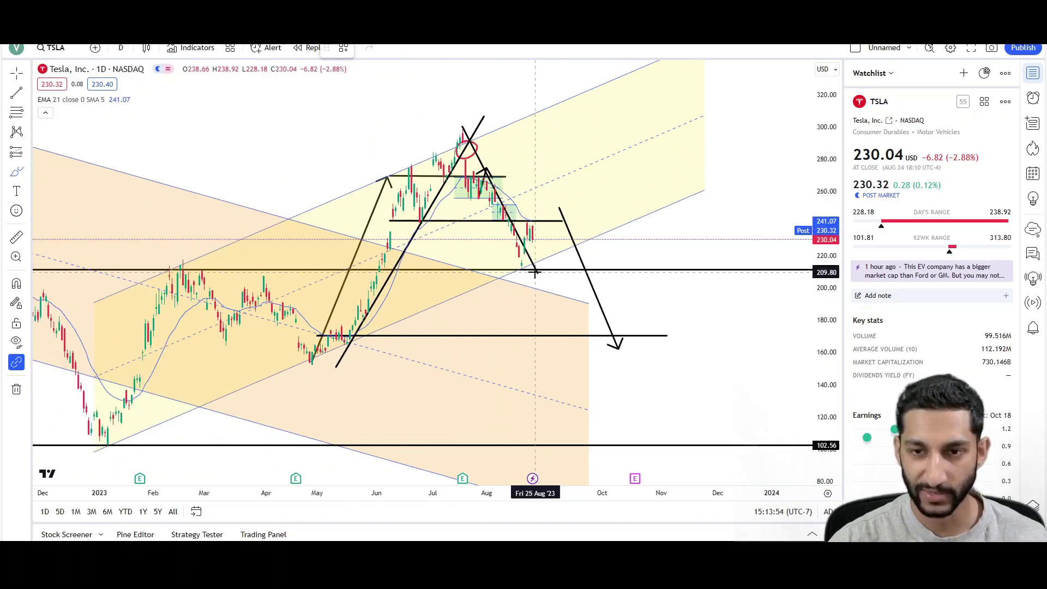
scroll(468, 271, "up", 2)
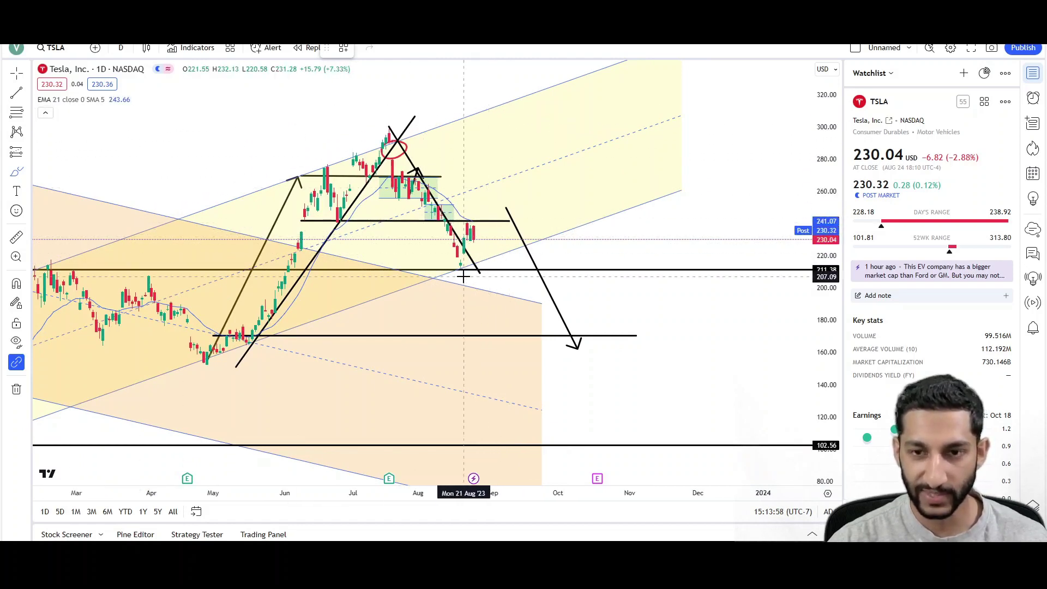
left_click_drag(460, 269, 483, 226)
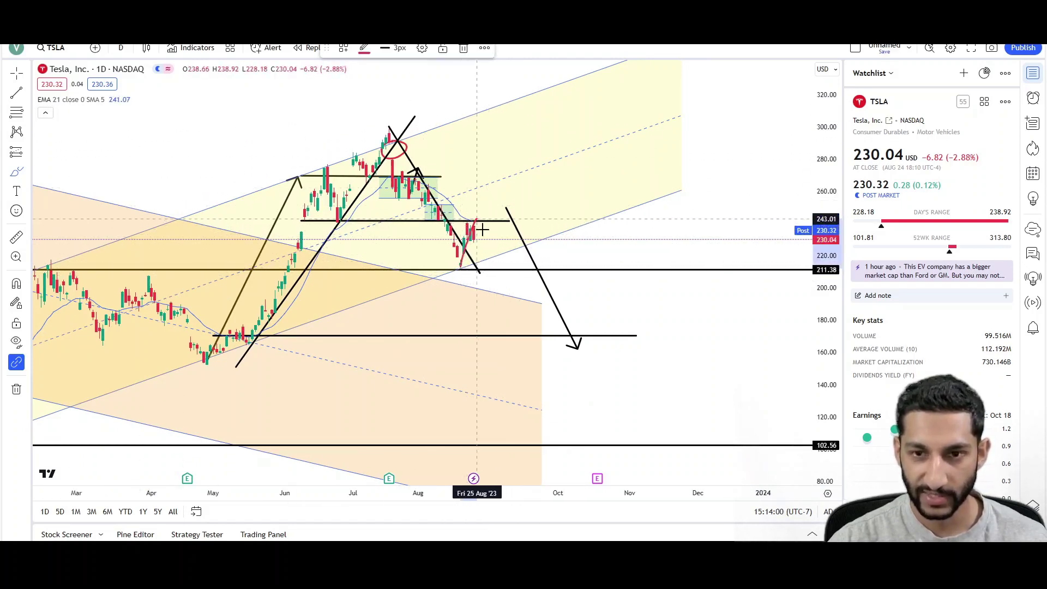
mouse_move(543, 279)
left_mouse_down()
mouse_move(543, 299)
mouse_move(581, 301)
left_mouse_up()
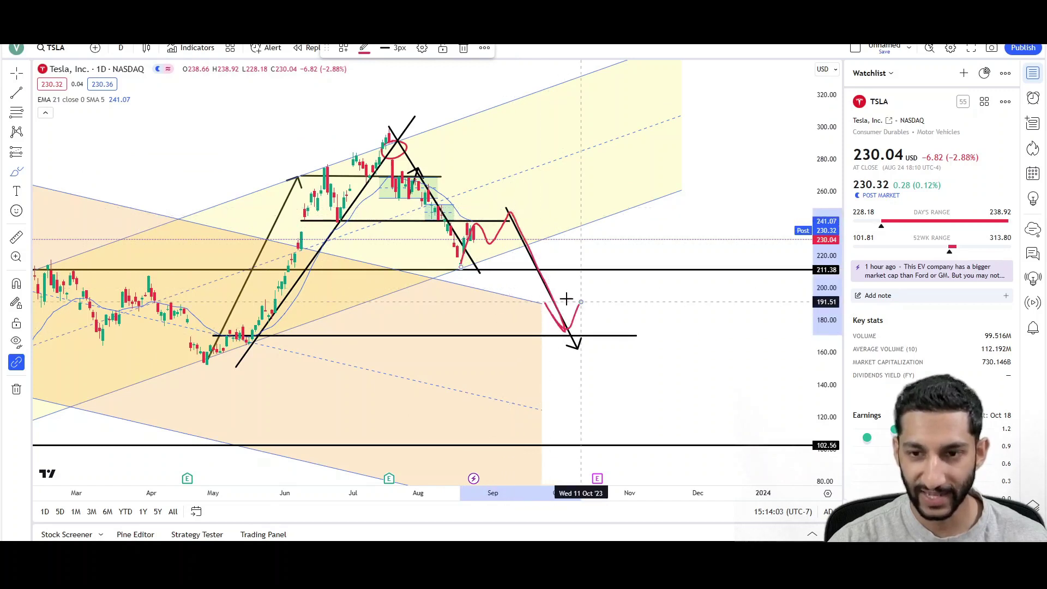
left_click(465, 49)
mouse_move(471, 221)
left_mouse_down()
mouse_move(525, 347)
mouse_move(546, 336)
left_mouse_up()
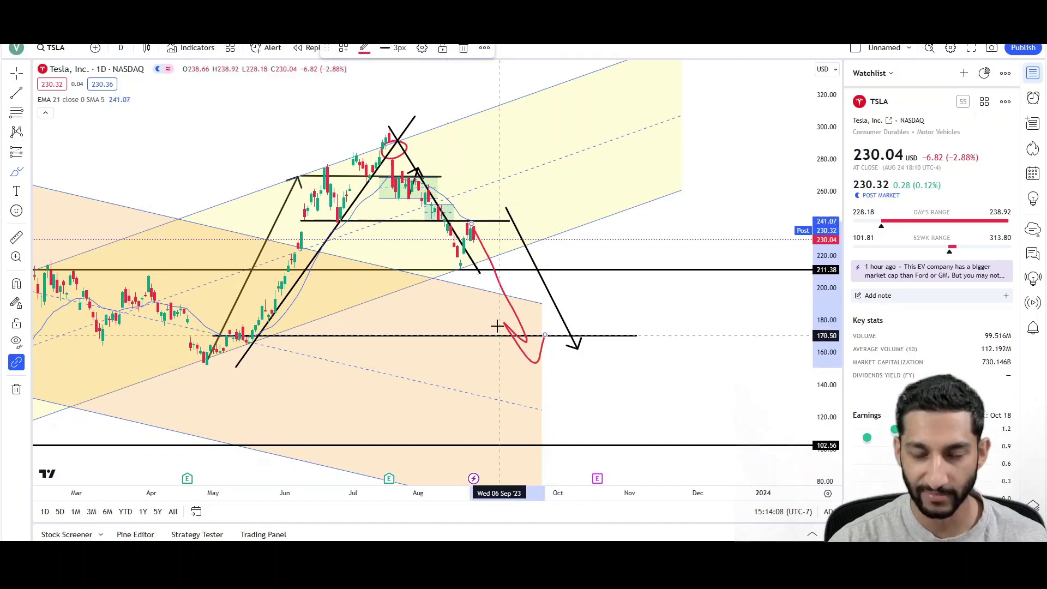
left_click(462, 50)
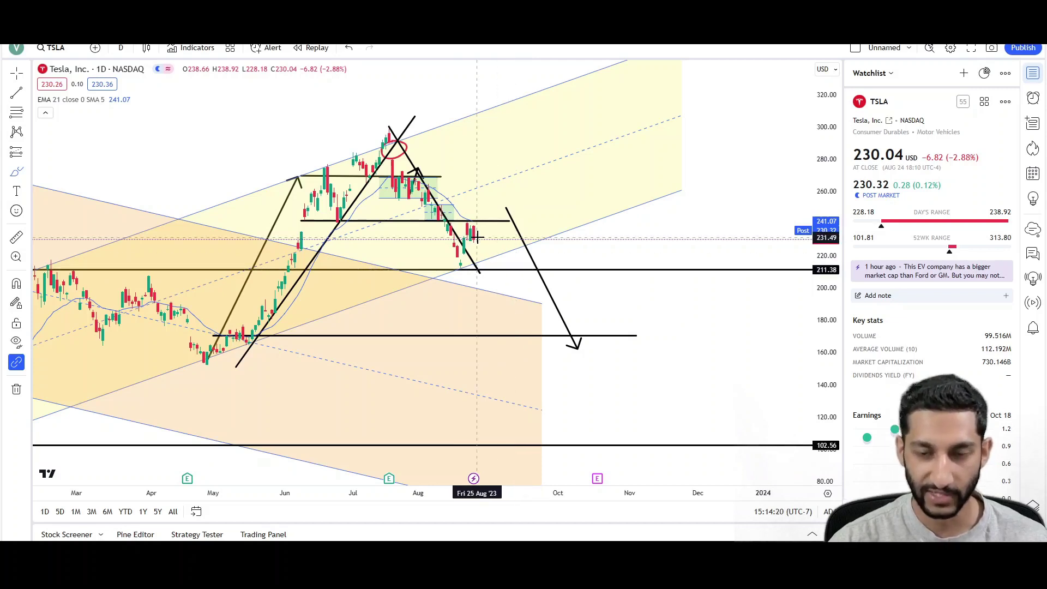
Brush a bullish path over the 241.07 line up to about 292, circle the August low and rebound in red, and delete both drawings
mouse_move(468, 235)
left_mouse_down()
mouse_move(485, 203)
mouse_move(499, 221)
mouse_move(533, 158)
mouse_move(574, 176)
left_mouse_up()
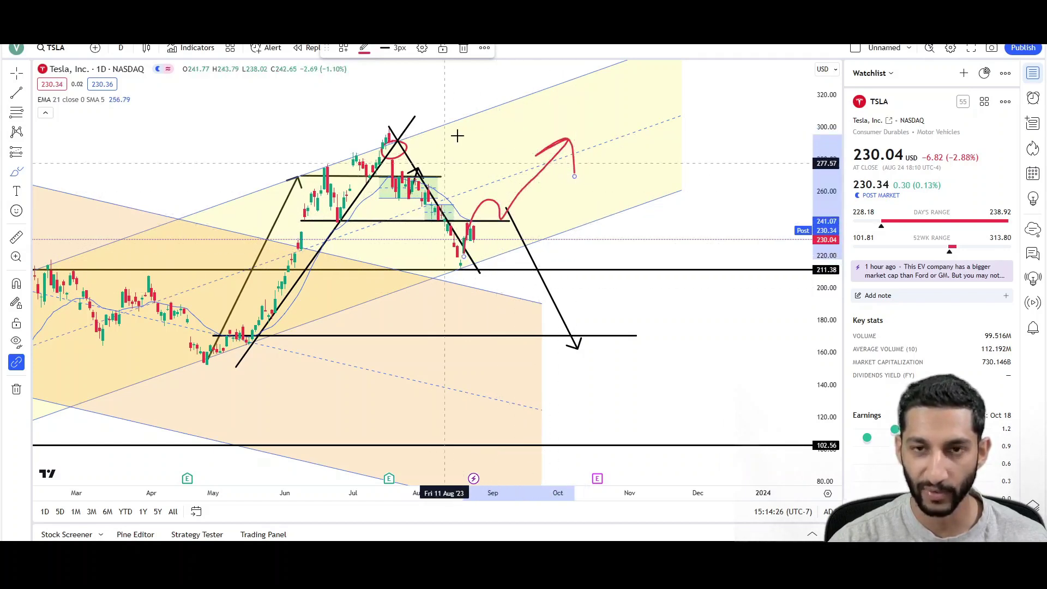
left_click(463, 48)
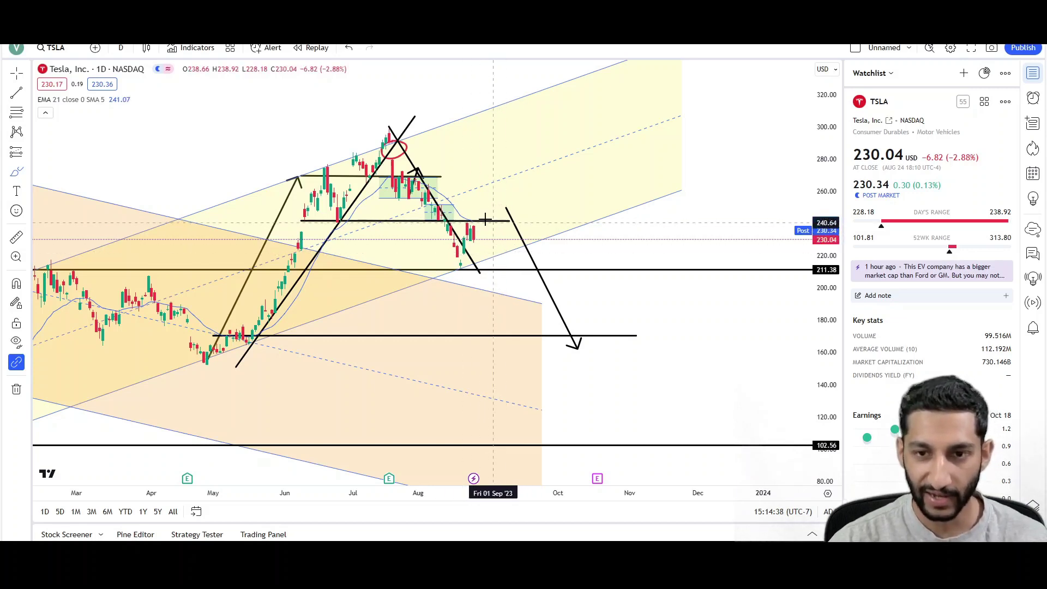
left_click_drag(509, 221, 498, 219)
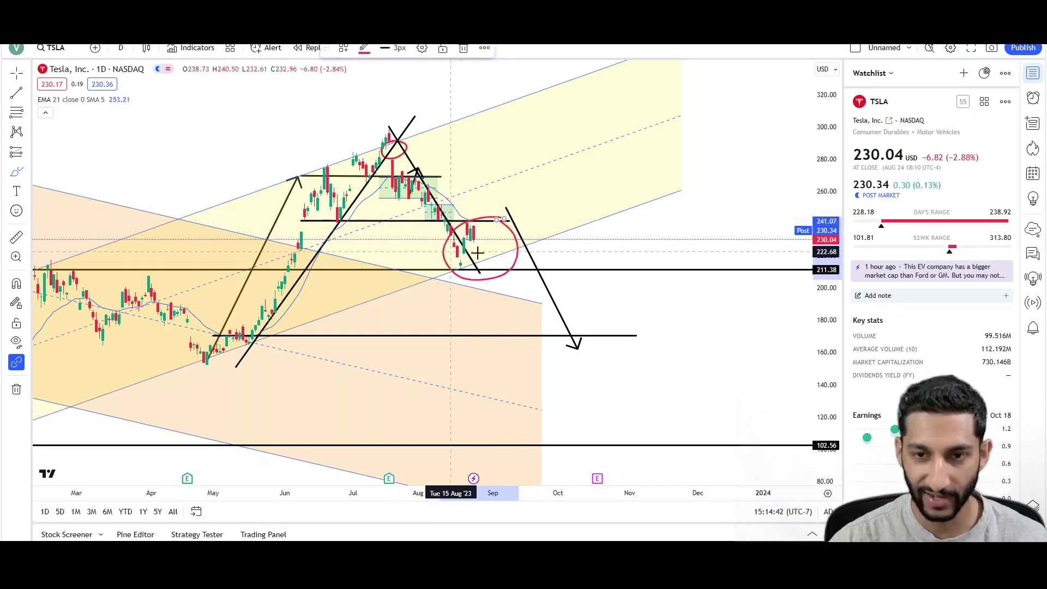
left_click(464, 49)
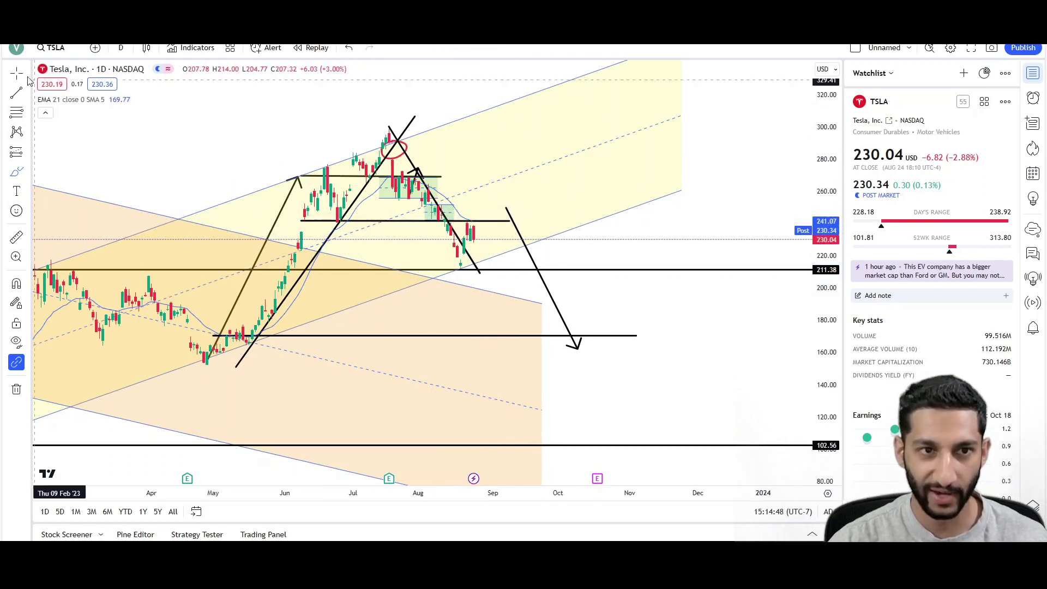
Move the black bearish arrow to run from 247.11 on 1 Sep '23 to 159.35 on 4 Oct '23
left_click_drag(529, 262, 497, 279)
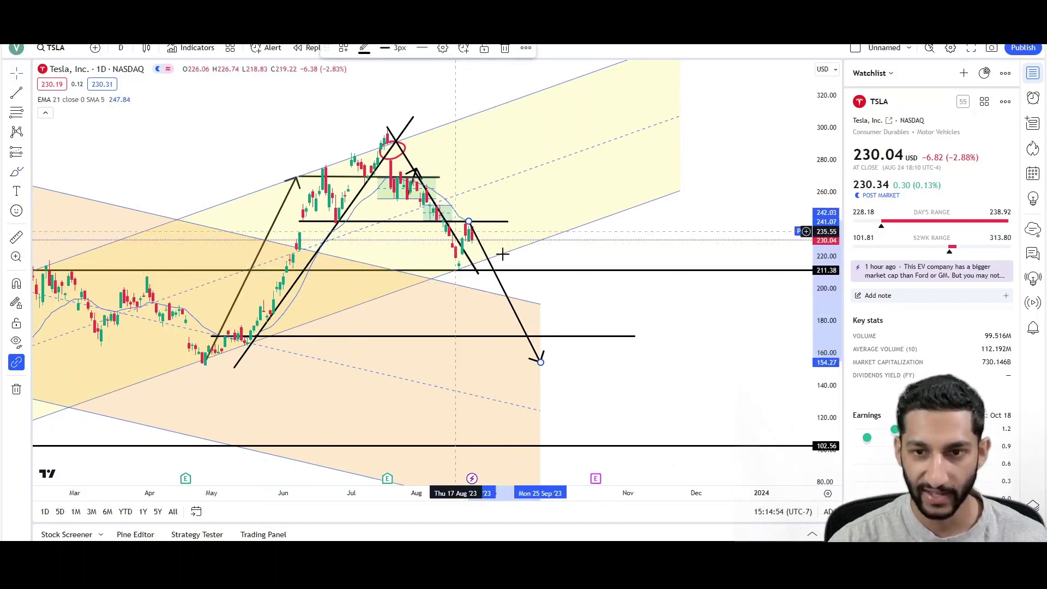
left_click_drag(495, 251, 517, 243)
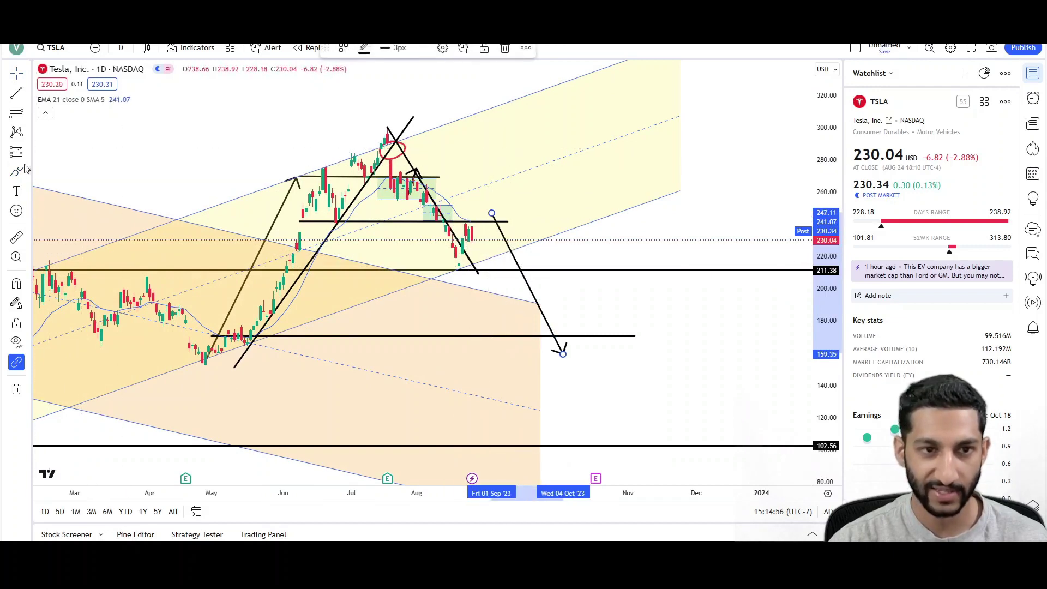
left_click(513, 237)
Brush a bearish path following the moved arrow and a bullish path rising above the 241.07 line, deleting each
left_click(479, 257)
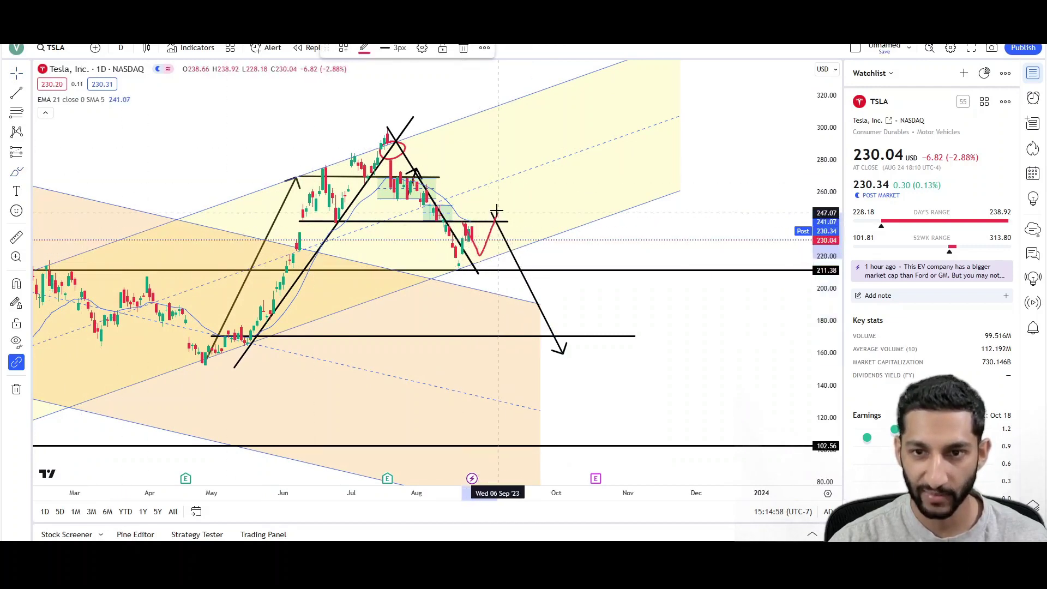
mouse_move(496, 210)
left_mouse_down()
mouse_move(562, 337)
mouse_move(566, 320)
left_mouse_up()
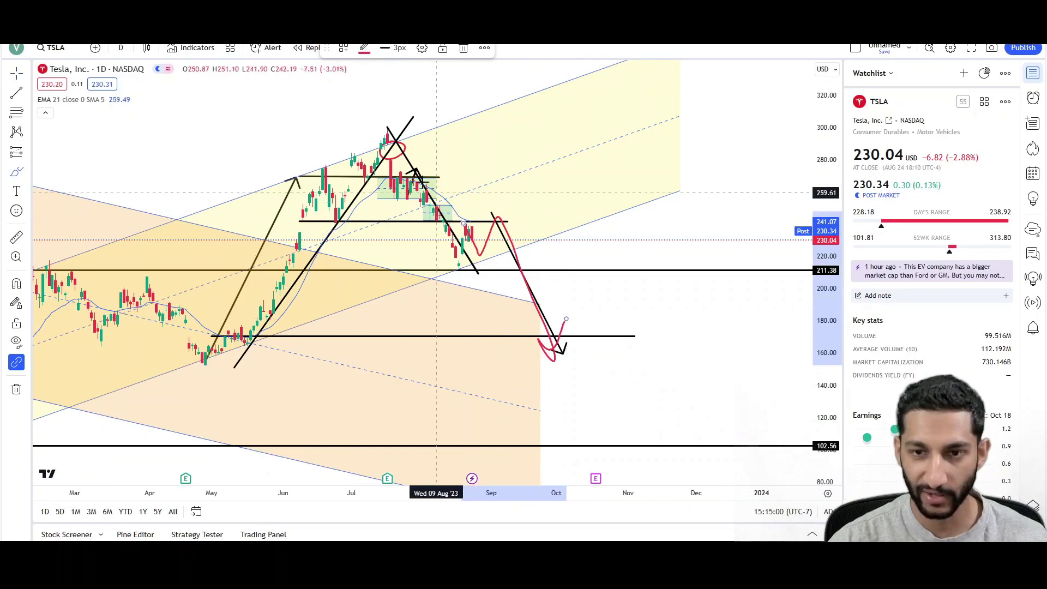
left_click(462, 49)
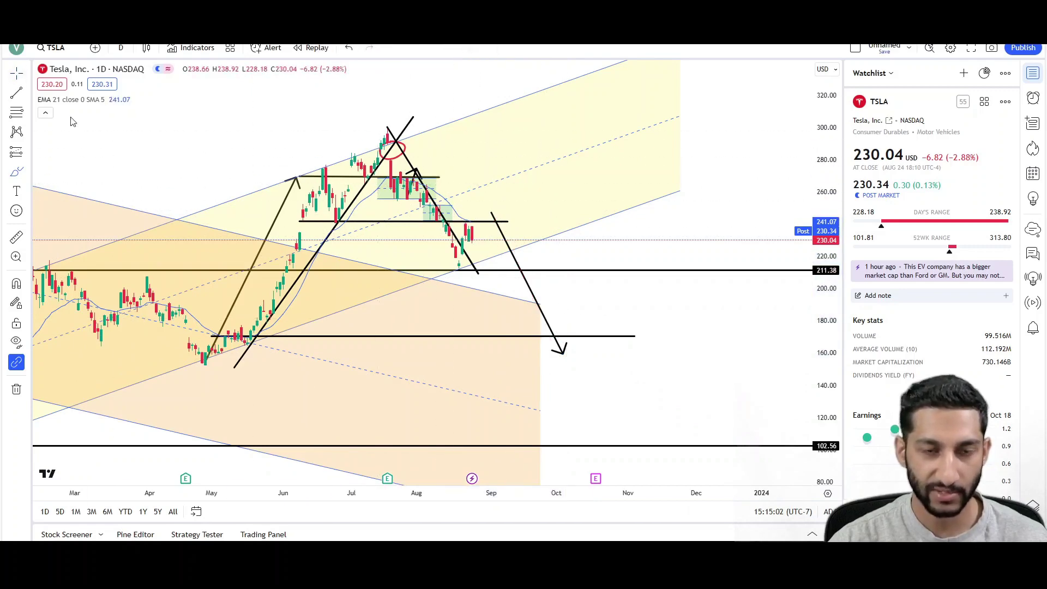
mouse_move(470, 266)
left_mouse_down()
mouse_move(474, 206)
mouse_move(501, 214)
left_mouse_up()
mouse_move(551, 172)
left_mouse_down()
mouse_move(579, 136)
mouse_move(583, 166)
left_mouse_up()
left_click(464, 49)
Switch the Tesla chart to the 1 week interval
scroll(487, 197, "down", 3)
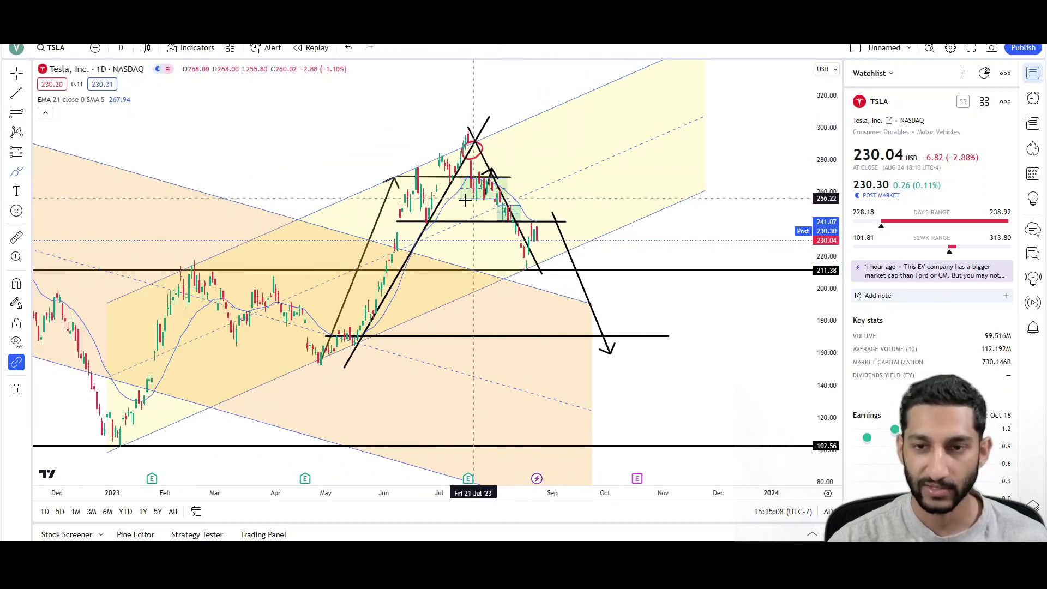
scroll(557, 278, "up", 2)
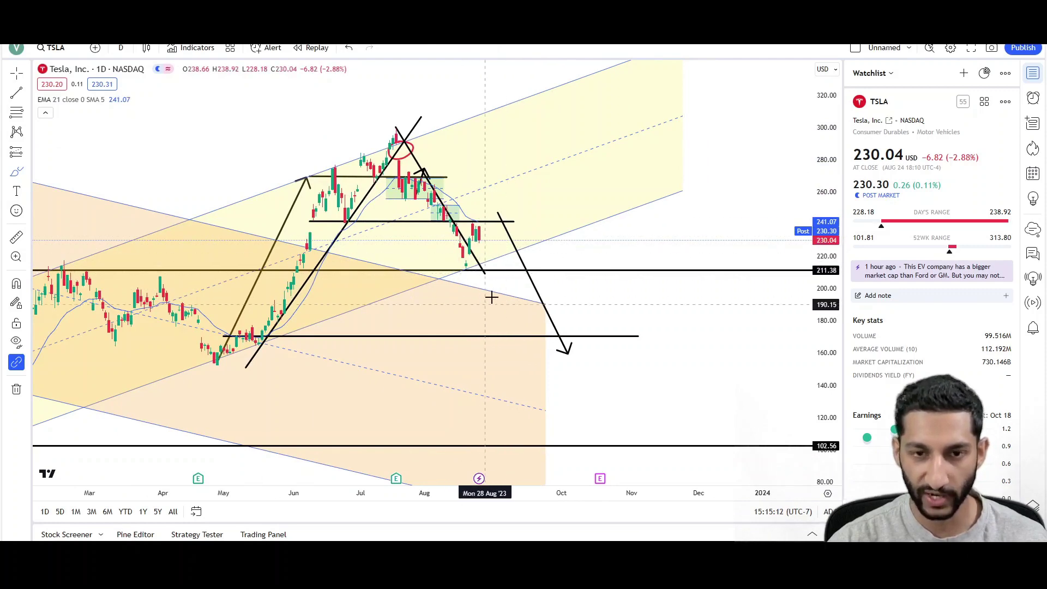
scroll(498, 282, "down", 2)
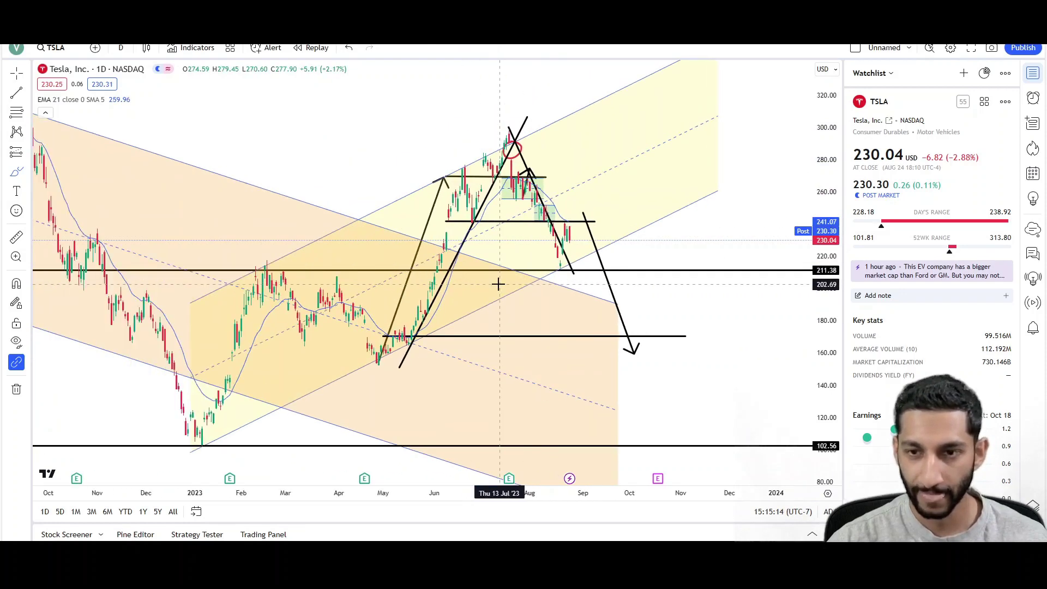
left_click(121, 47)
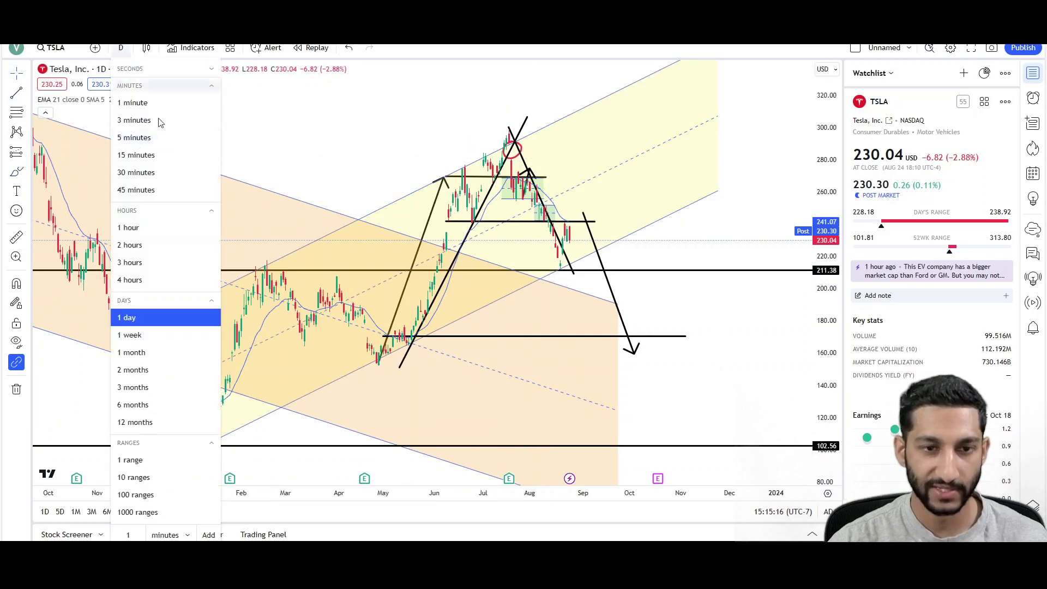
left_click(151, 335)
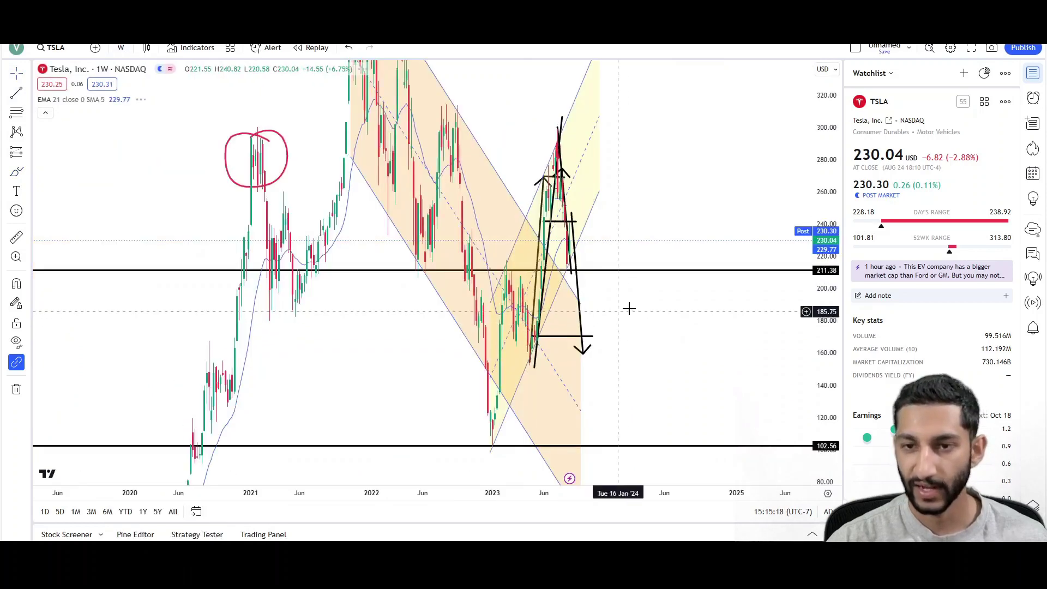
Examine the latest weekly candles around the 211.38 line and the rising channel's lower boundary
scroll(634, 309, "up", 5)
scroll(561, 284, "left", 5)
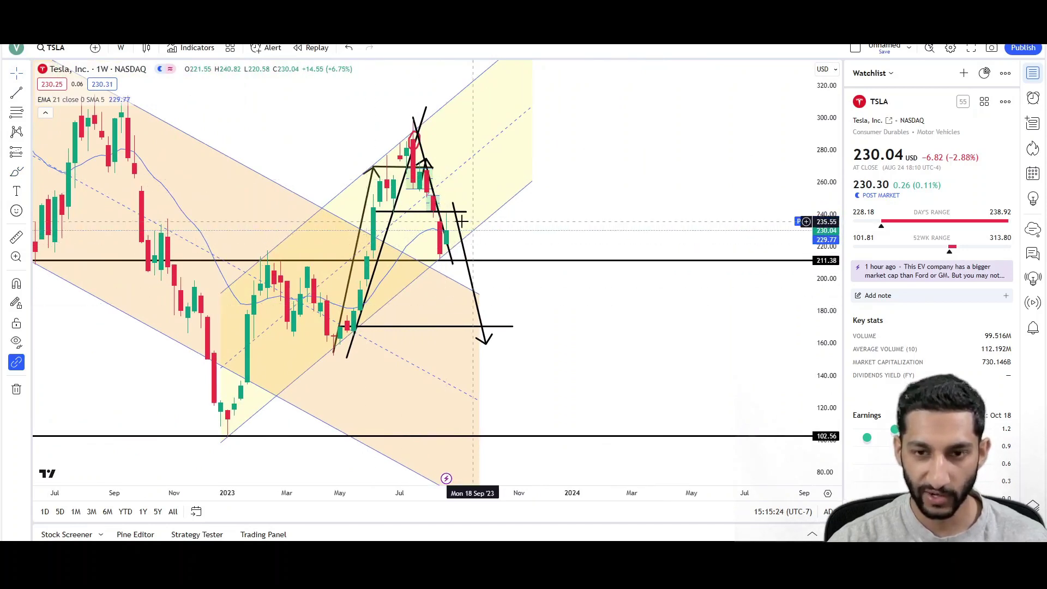
left_click(455, 262)
left_click_drag(455, 262, 449, 262)
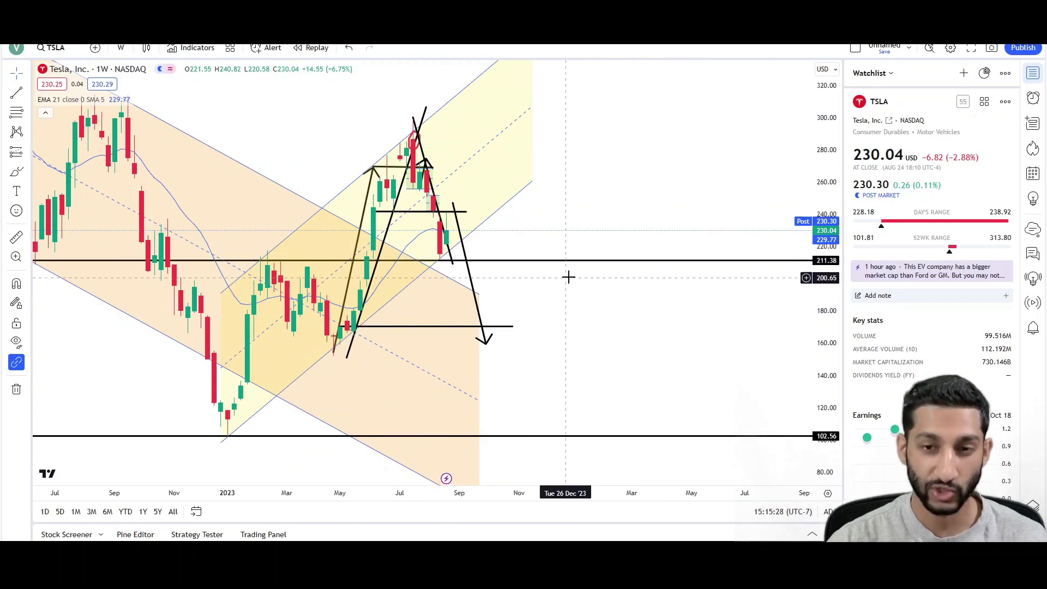
scroll(568, 277, "down", 3)
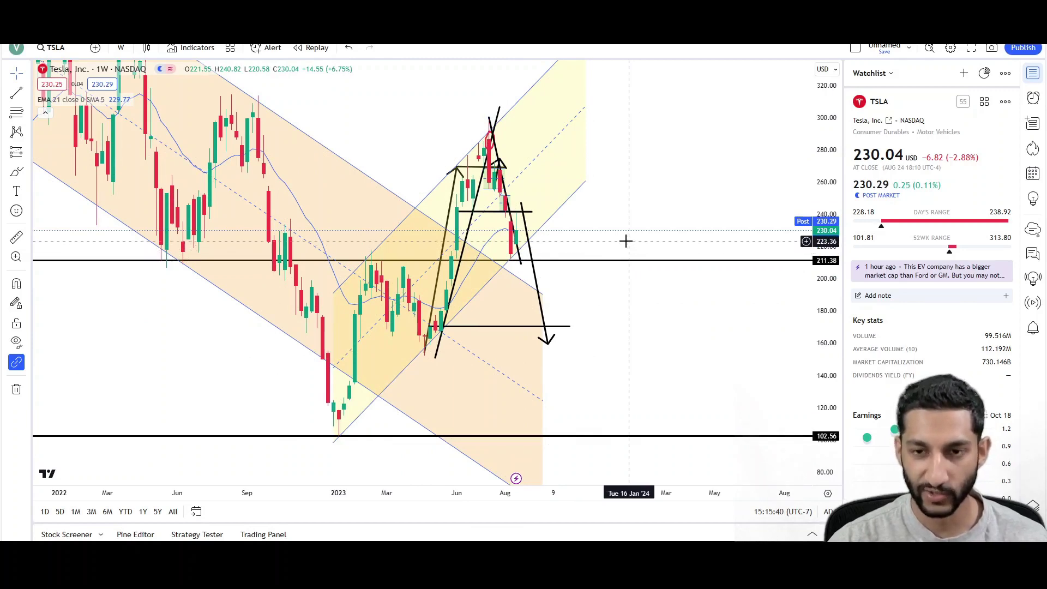
scroll(614, 267, "up", 1)
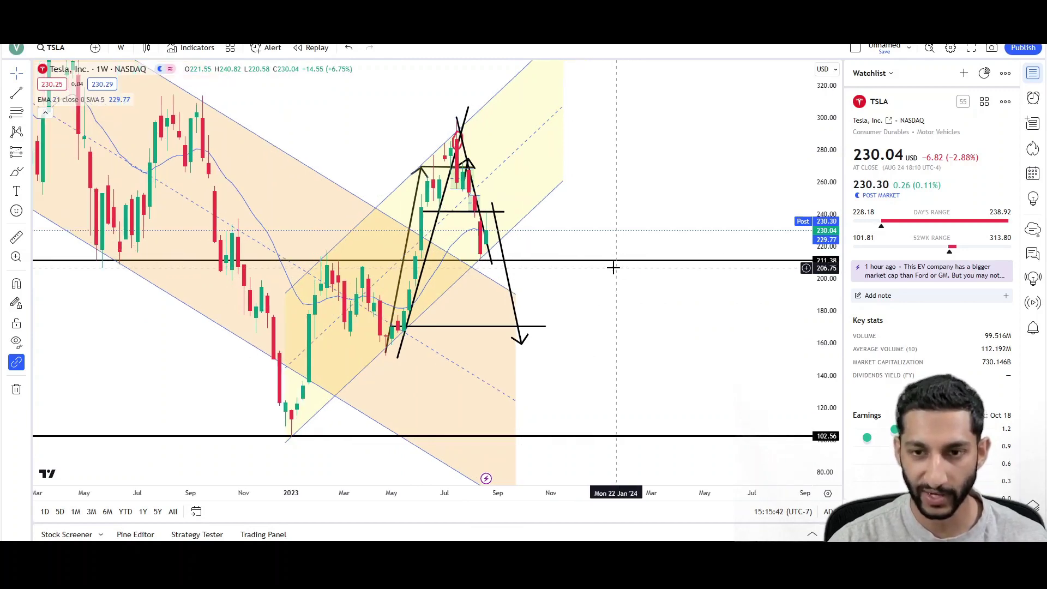
Compress the price scale and examine the weekly price action across both channels and the 414.08, 211.38 and 102.56 levels
scroll(612, 266, "down", 3)
left_click_drag(822, 143, 825, 315)
scroll(764, 269, "down", 3)
left_click_drag(764, 219, 645, 252)
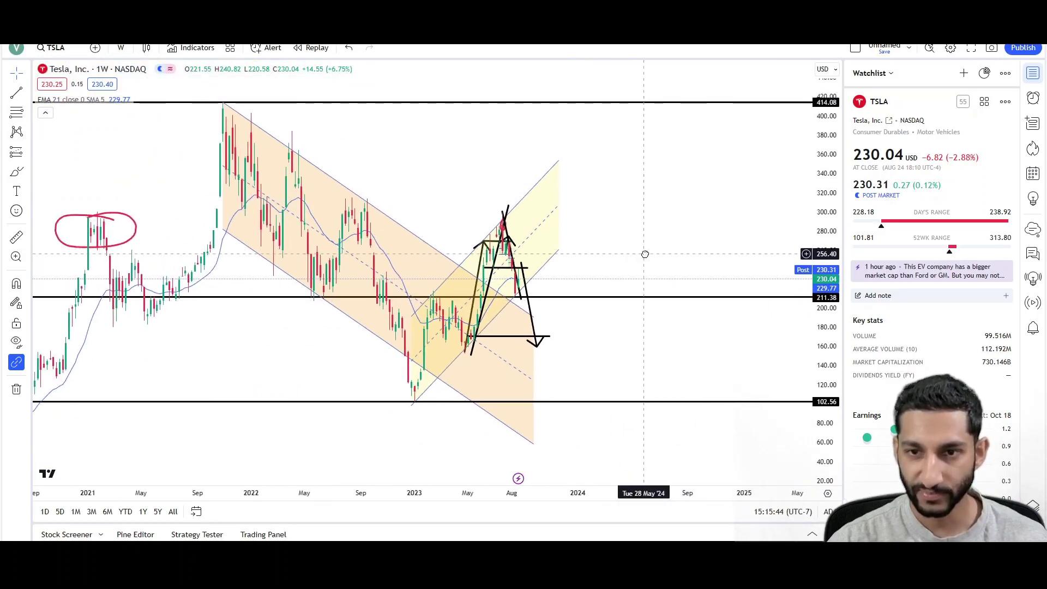
scroll(646, 253, "up", 1)
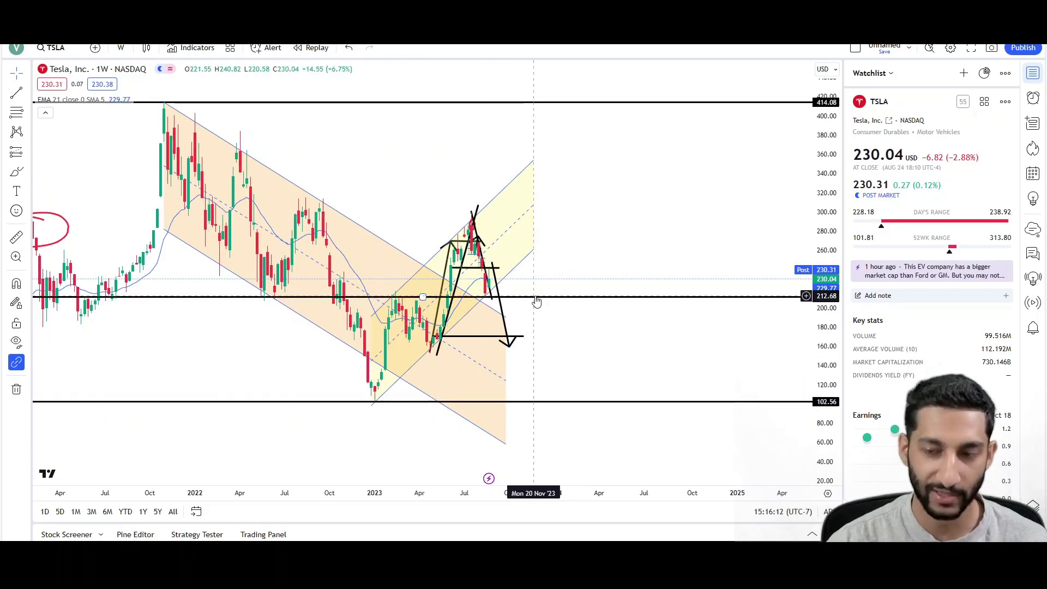
scroll(573, 299, "down", 3)
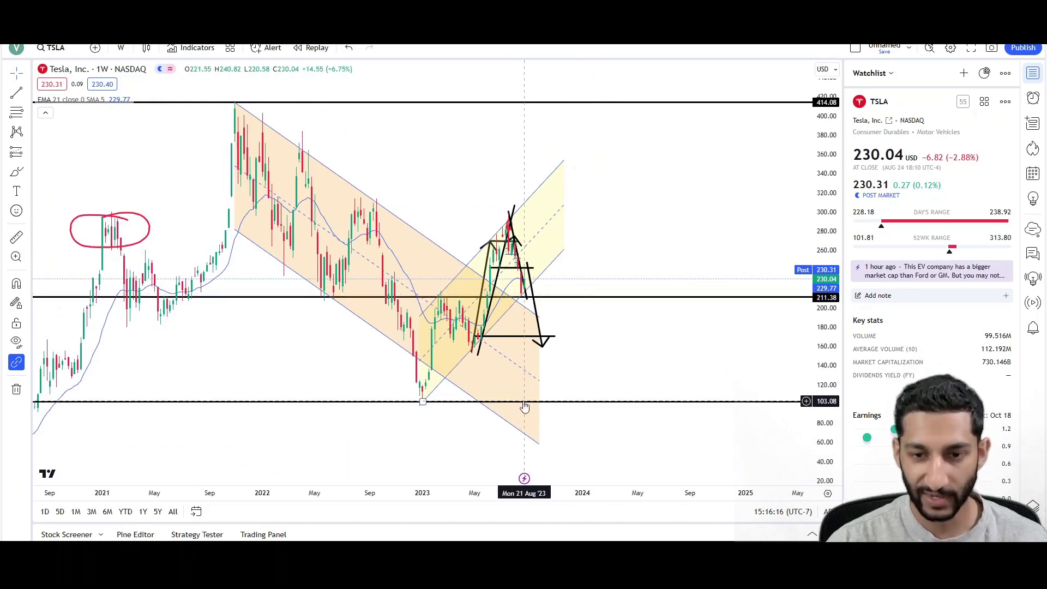
scroll(524, 406, "up", 1)
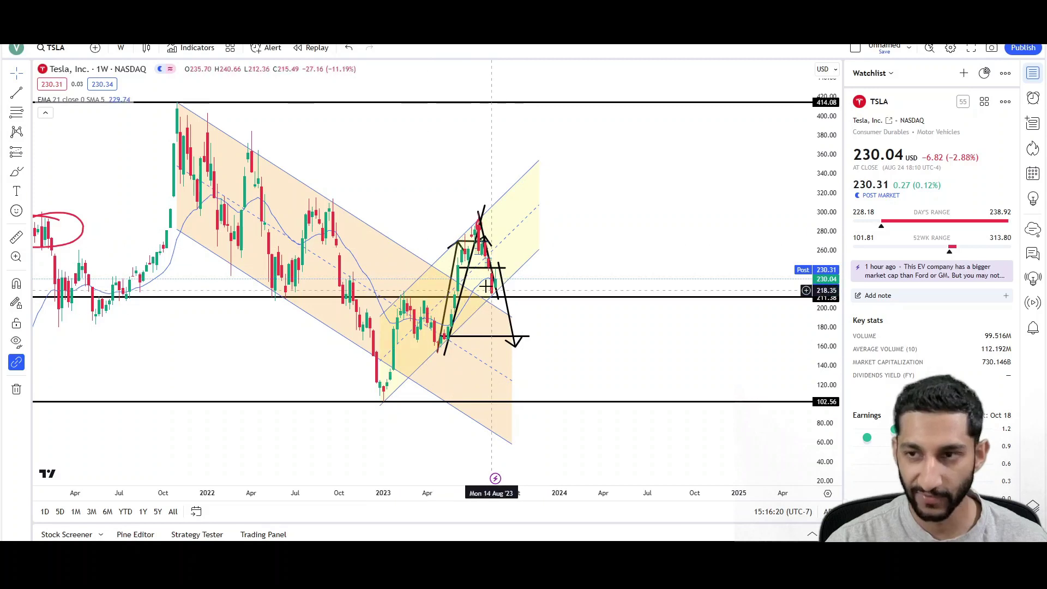
scroll(494, 305, "up", 1)
left_click(16, 73)
left_click(576, 164)
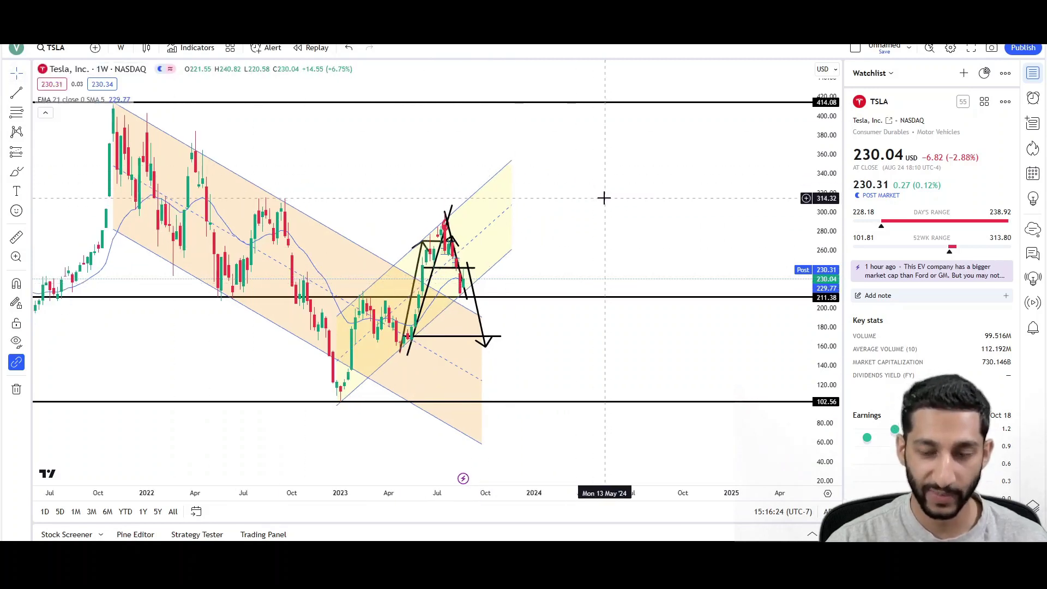